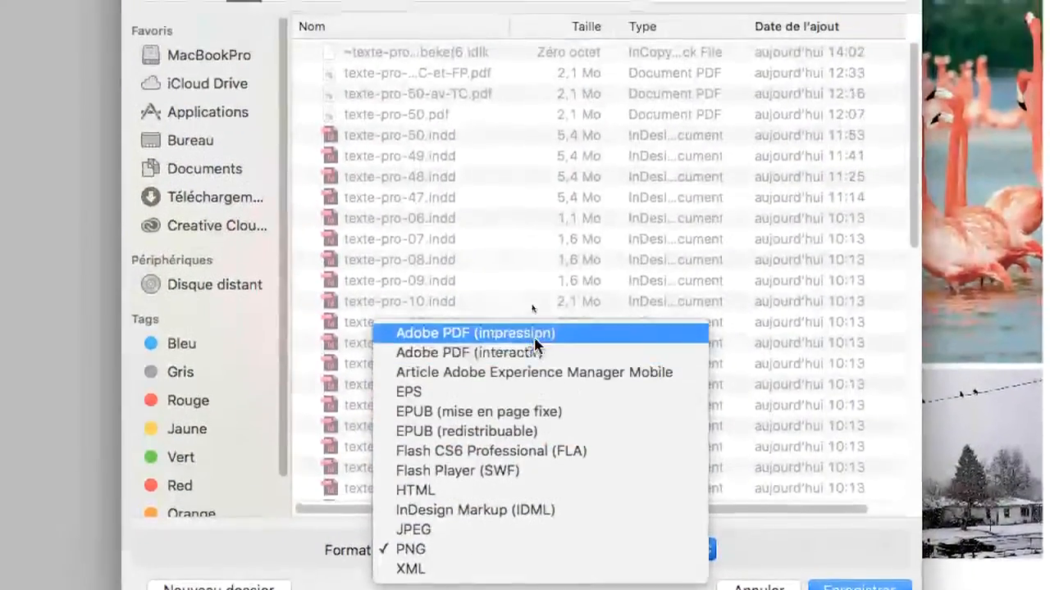
Set the export format to Adobe PDF (impression)
left_click(533, 191)
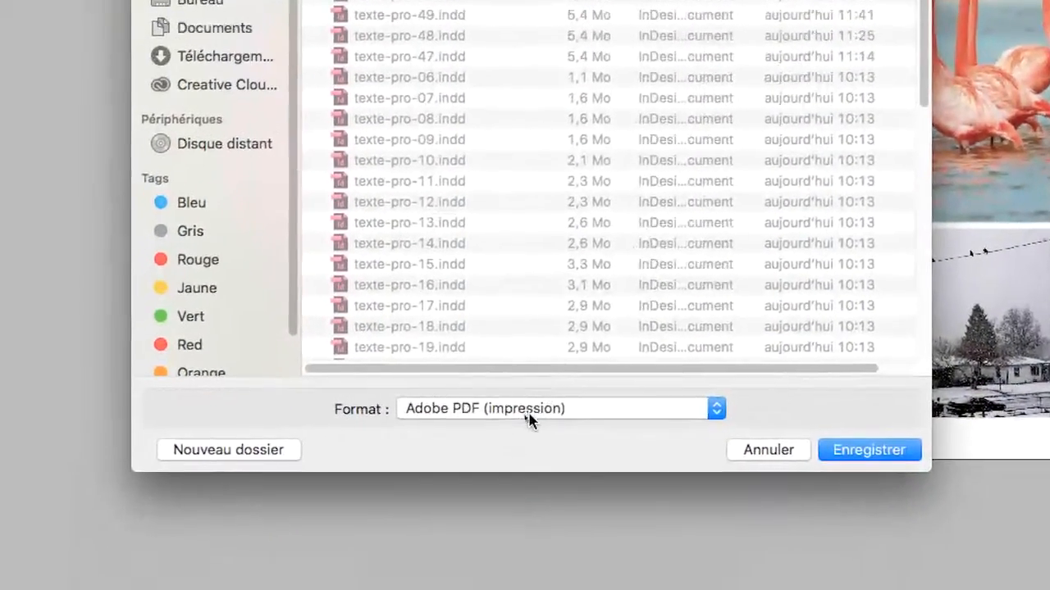
left_click(525, 437)
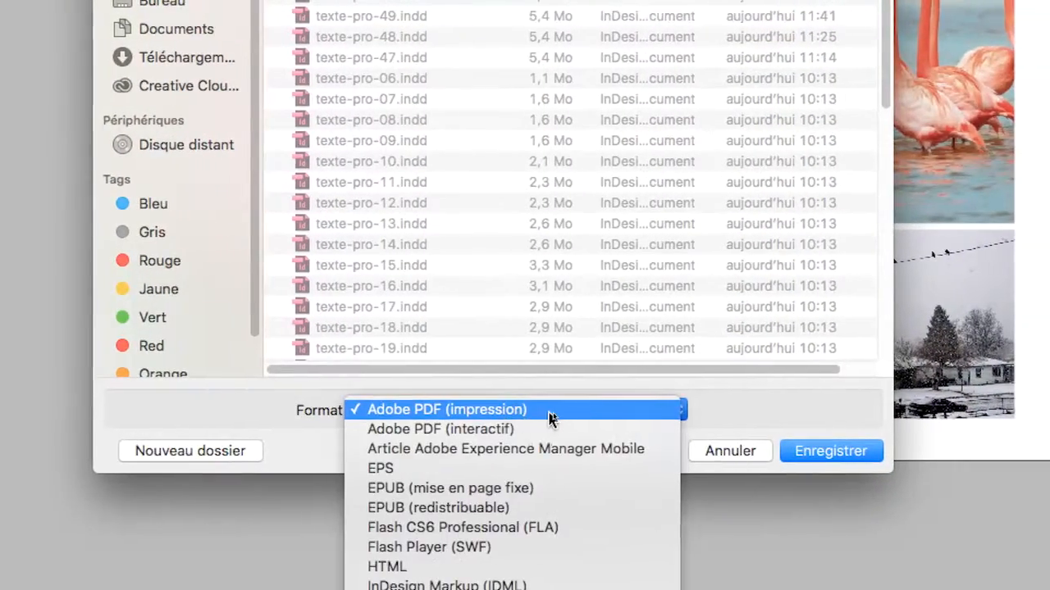
left_click(557, 410)
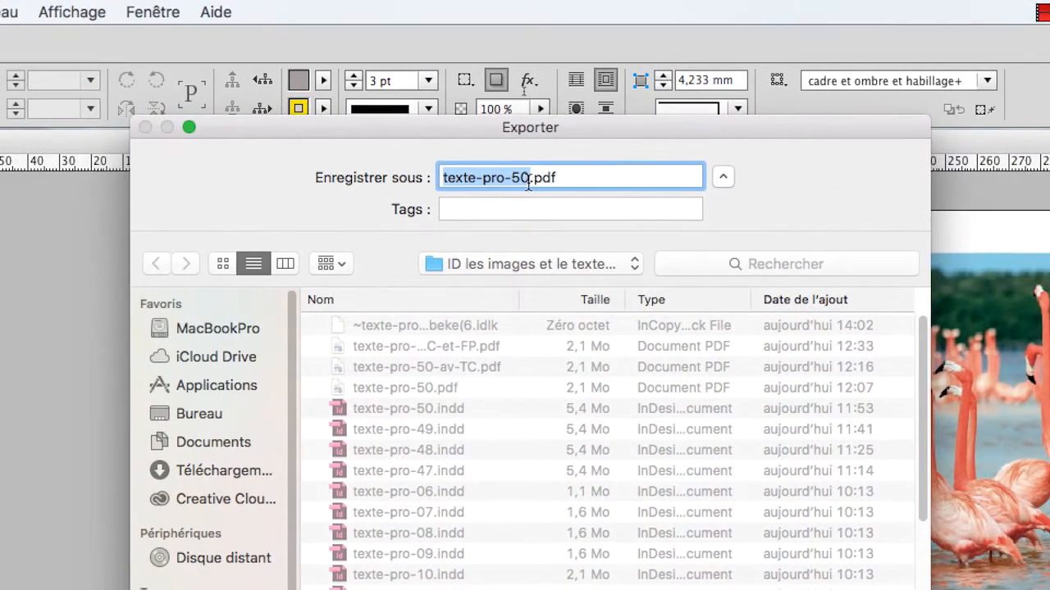
Name the export file texte-pro-50-CMJN-Fogra27.pdf and continue to the PDF export options
left_click(532, 11)
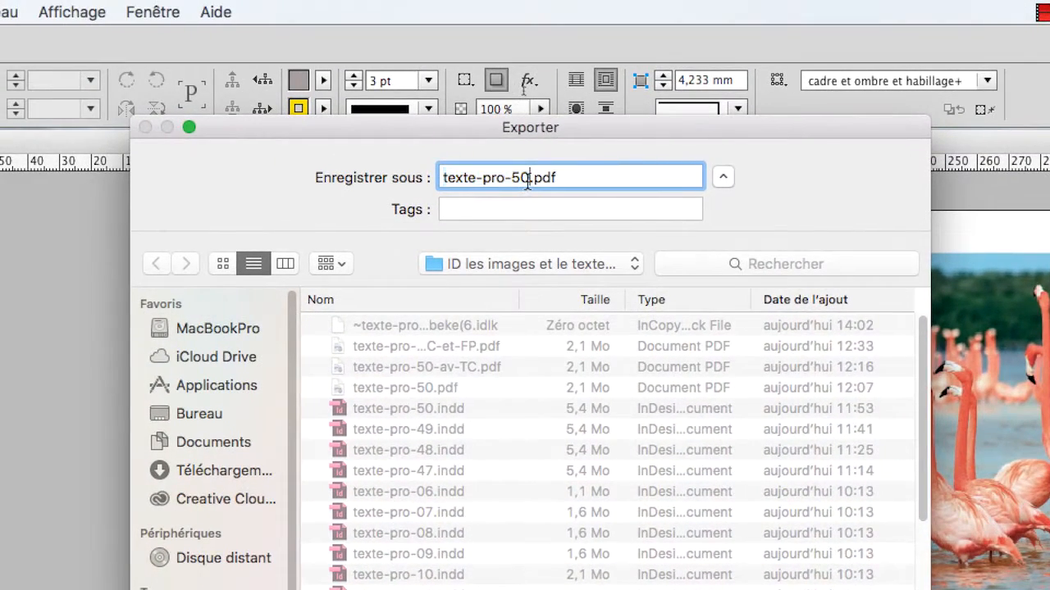
type("-CMJ")
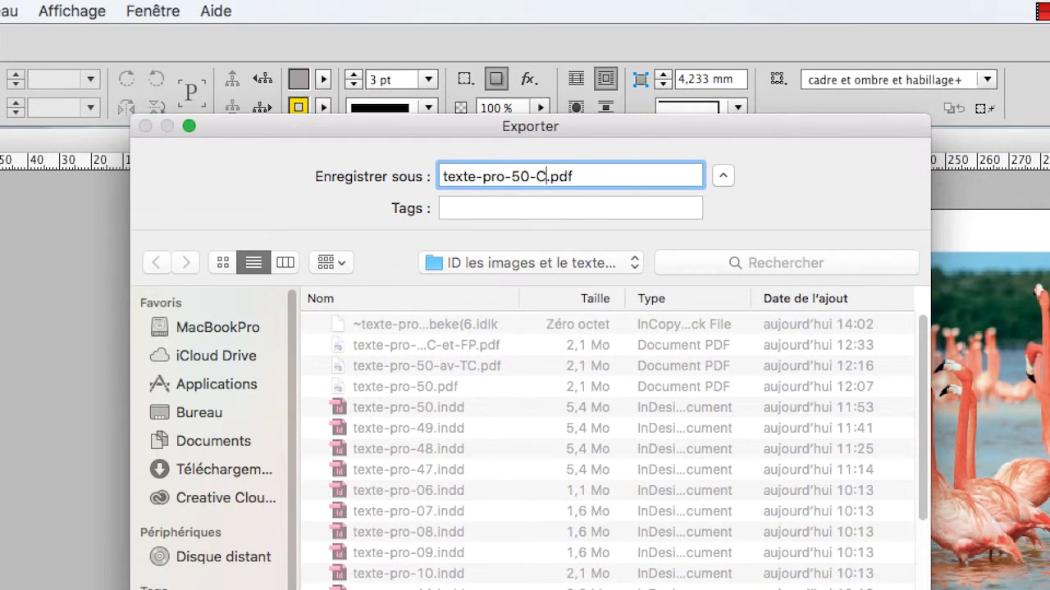
type("N-Fogra")
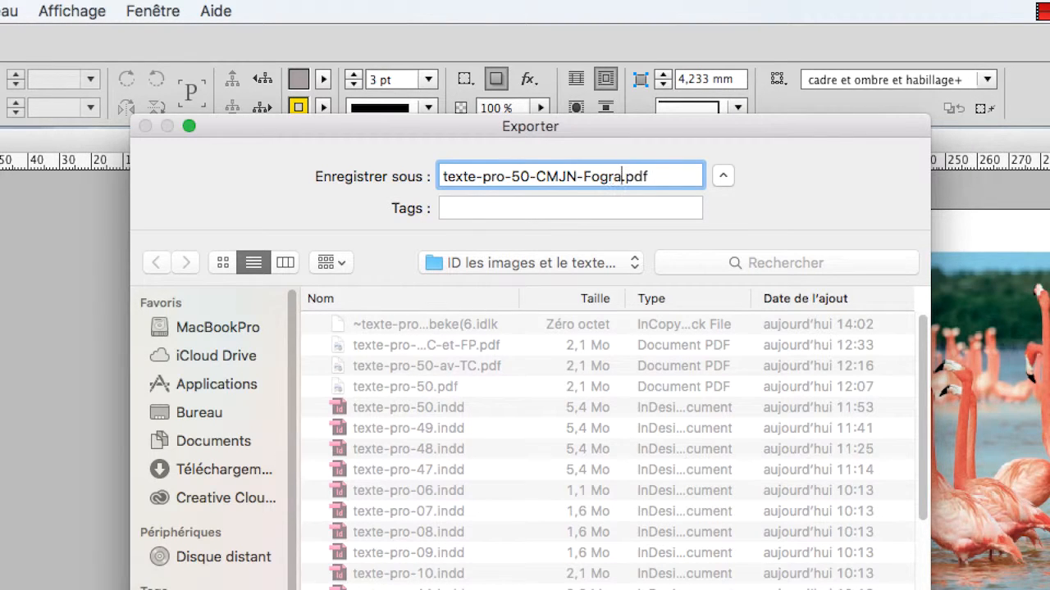
type("27")
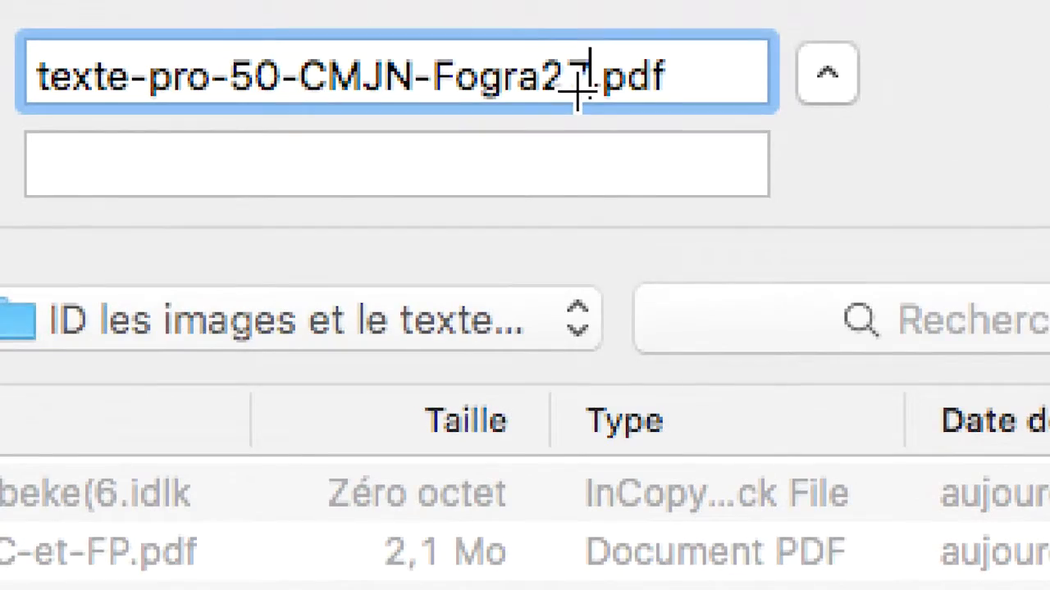
left_click_drag(580, 82, 434, 78)
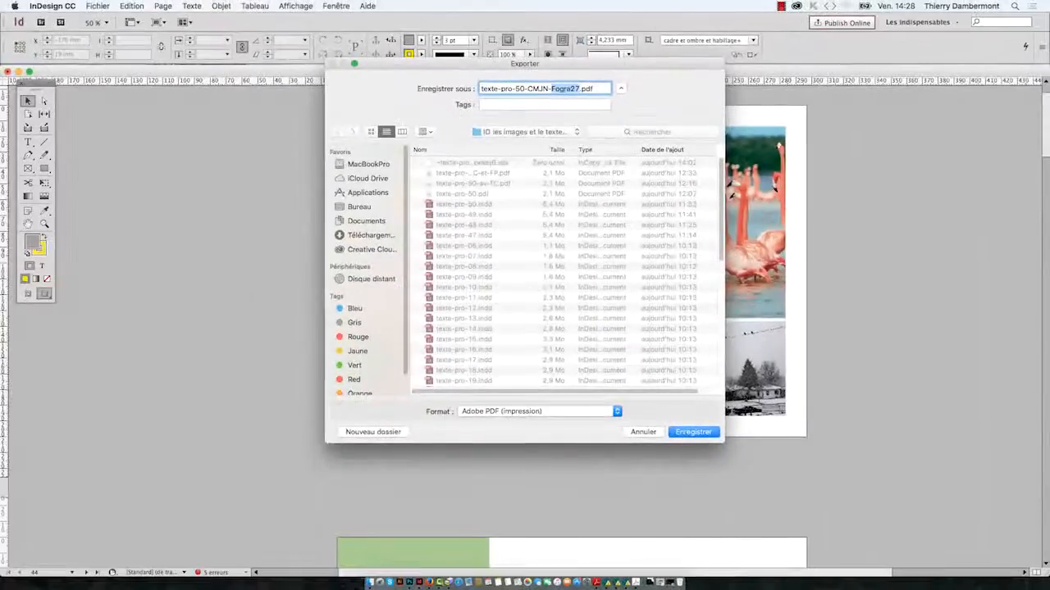
key("Return")
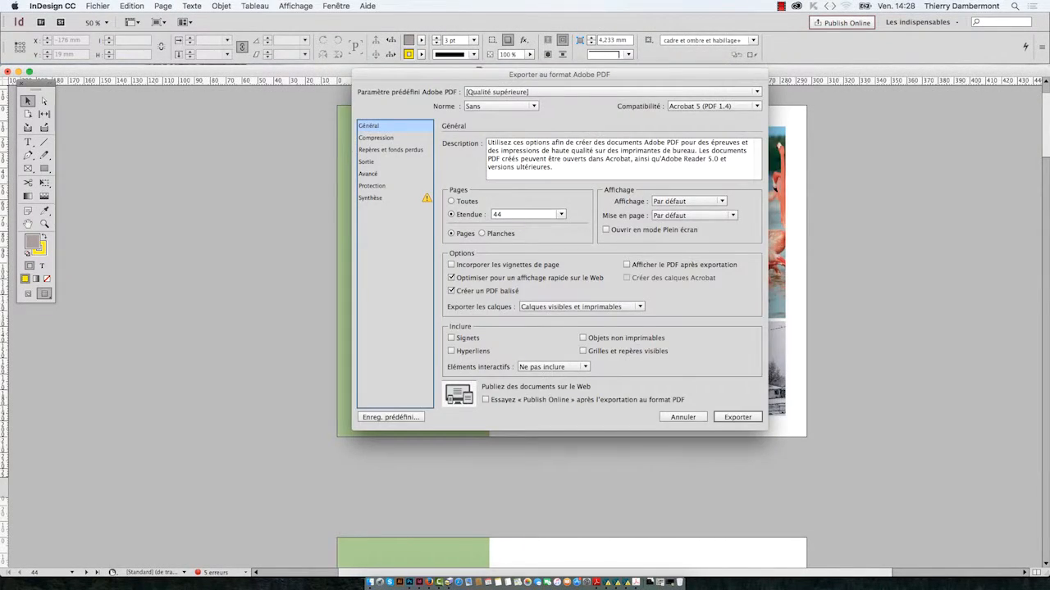
Set the resolution threshold above which colour images are downsampled to 300 pixels per inch
left_click_drag(559, 75, 452, 97)
key("alt")
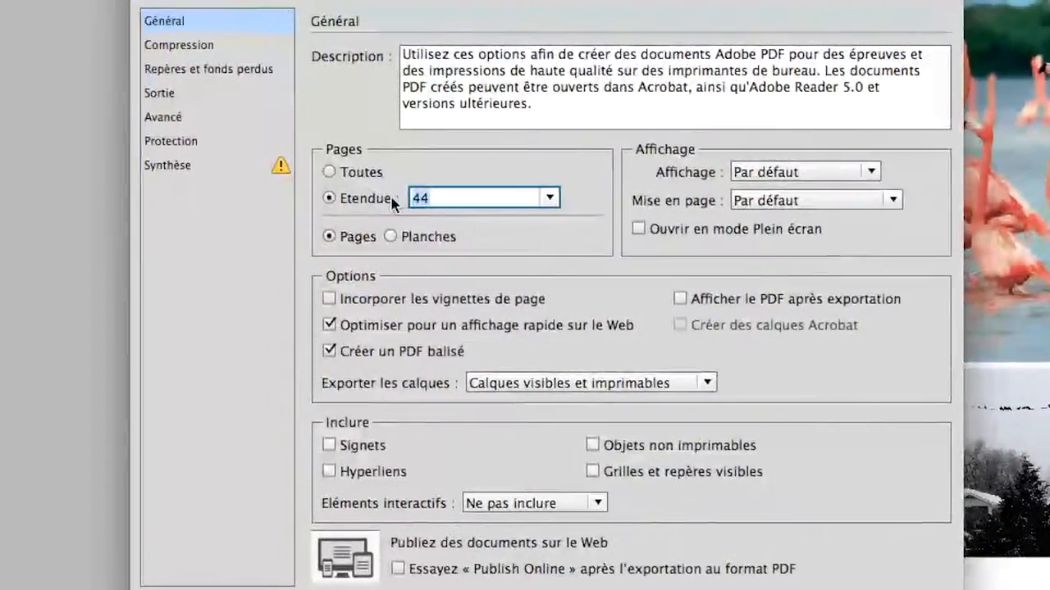
left_click(361, 203)
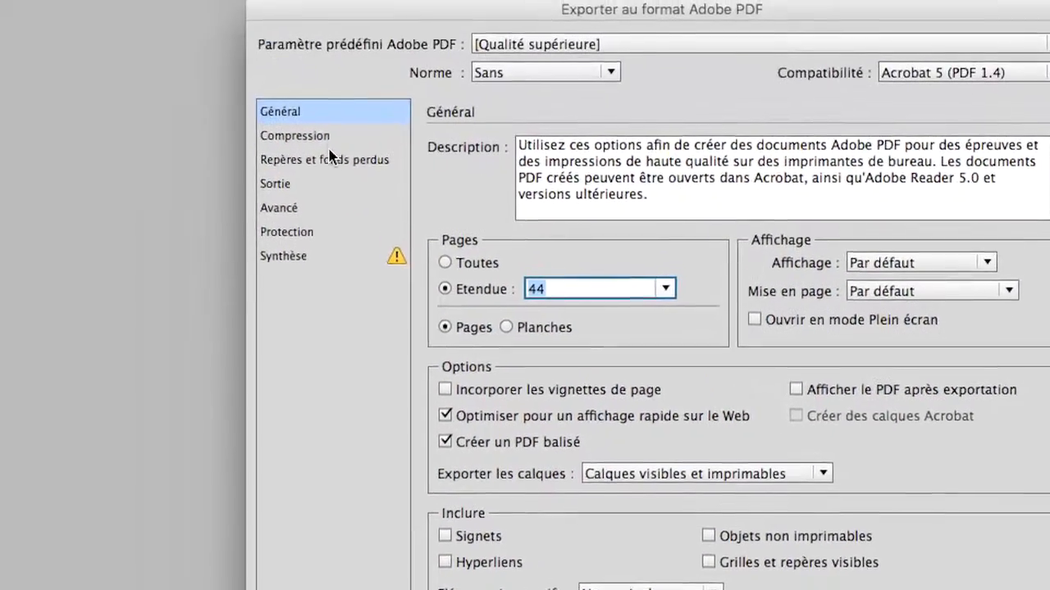
left_click(233, 39)
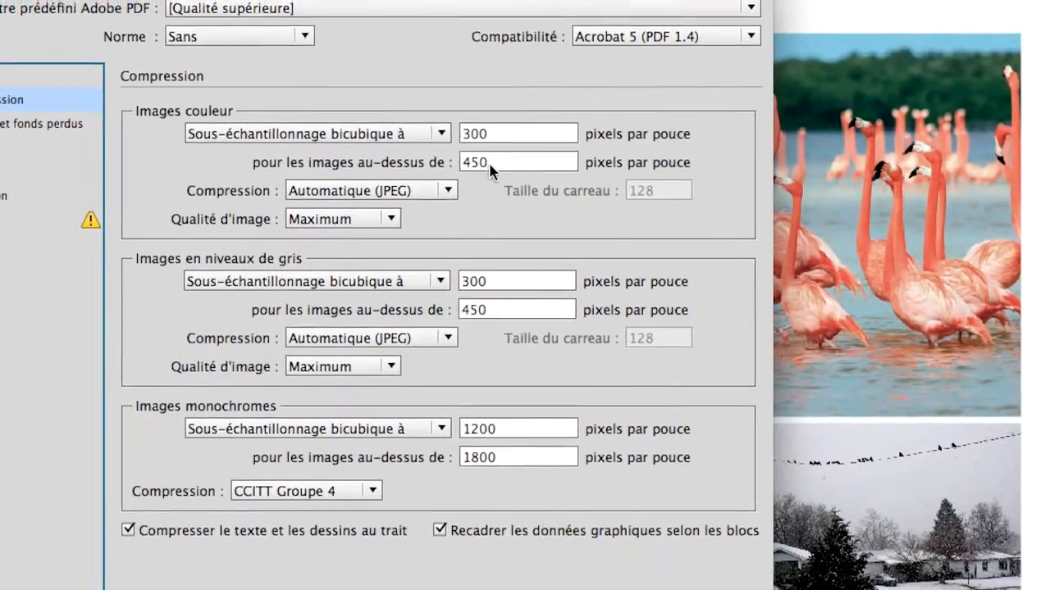
left_click(737, 206)
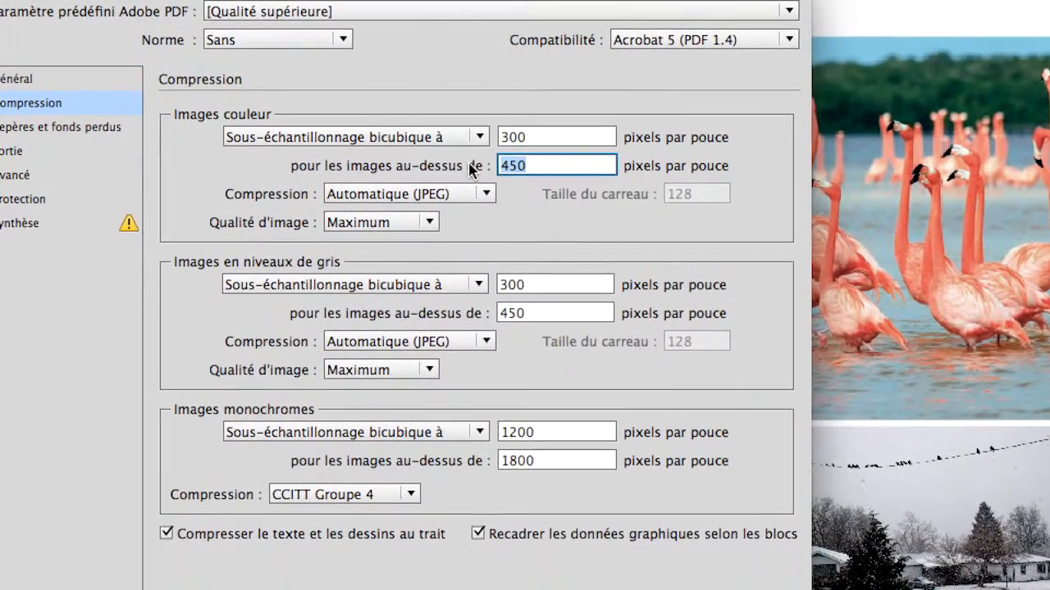
type("300")
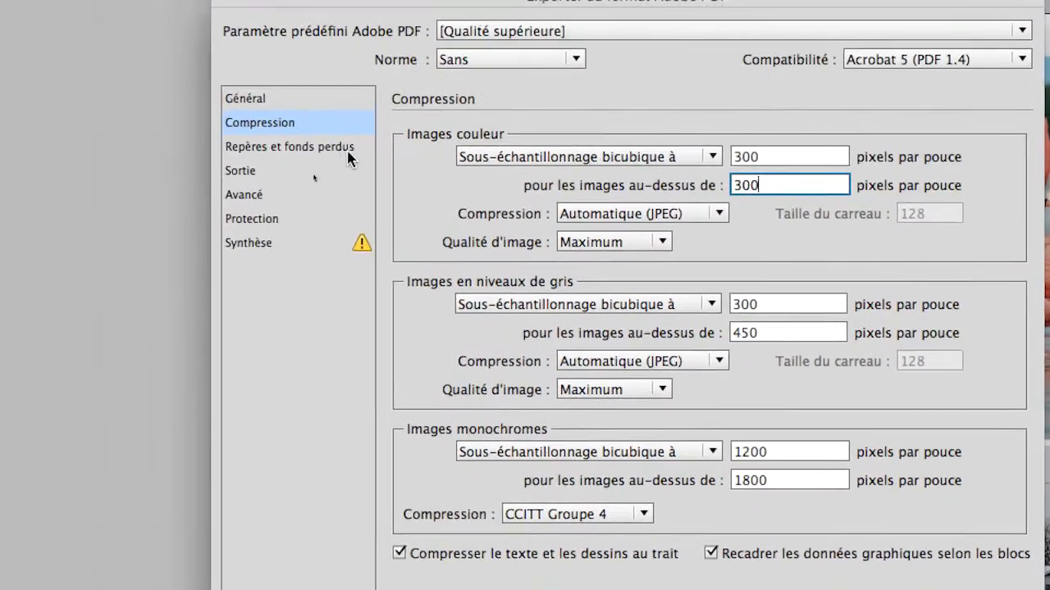
Include crop marks (Traits de coupe), registration marks (Repères de montage) and colour bars (Gammes de couleurs) in the PDF
left_click(344, 148)
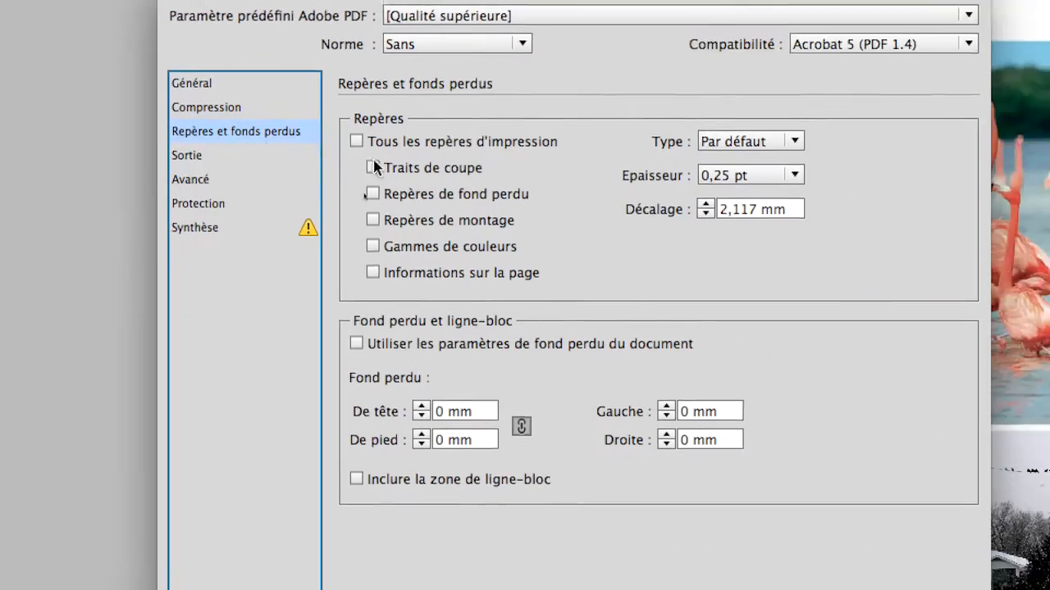
left_click(379, 150)
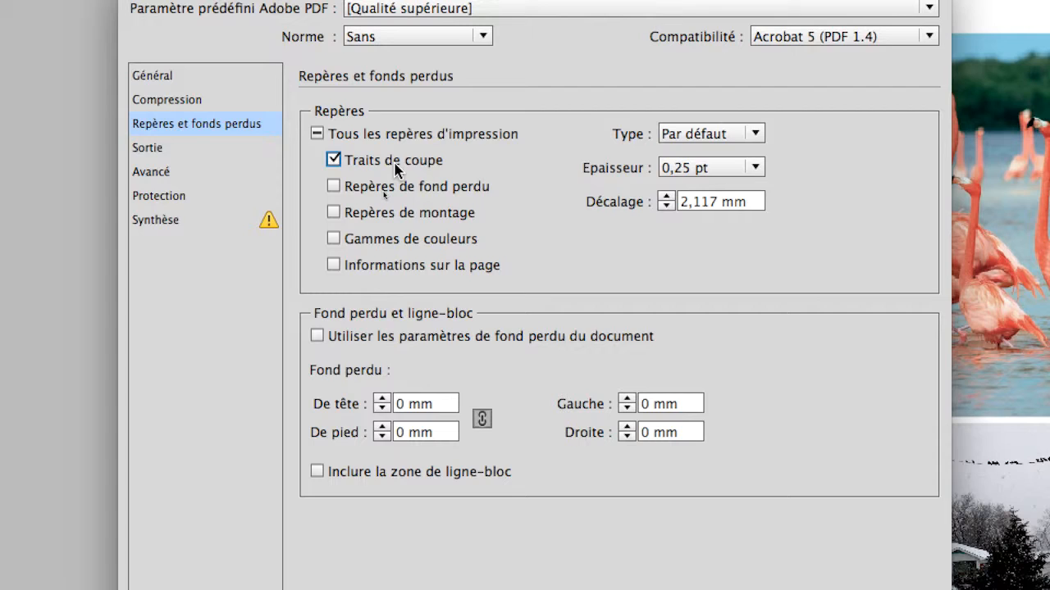
left_click(382, 216)
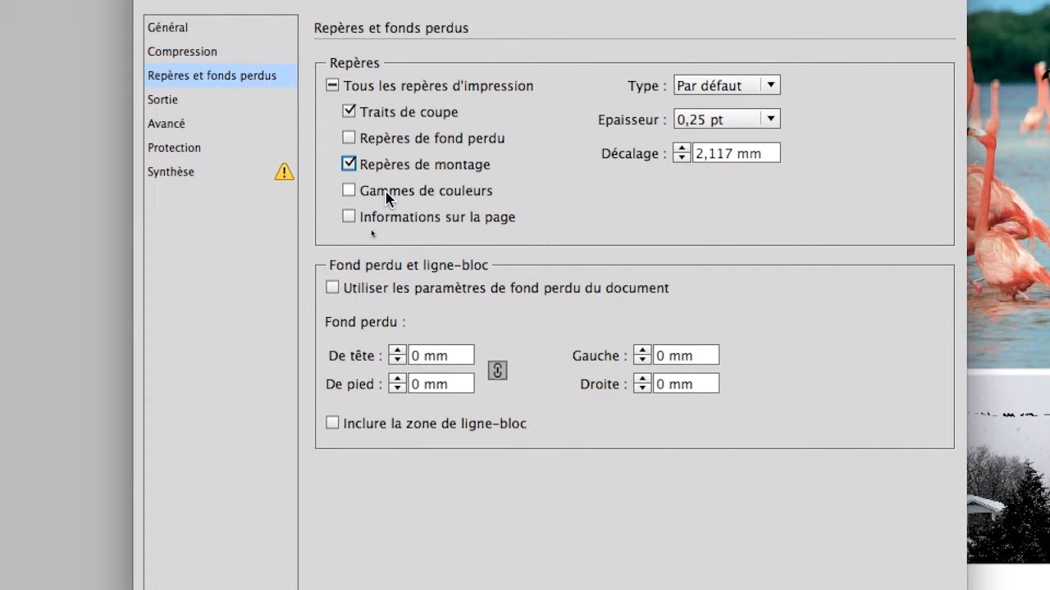
left_click(387, 196)
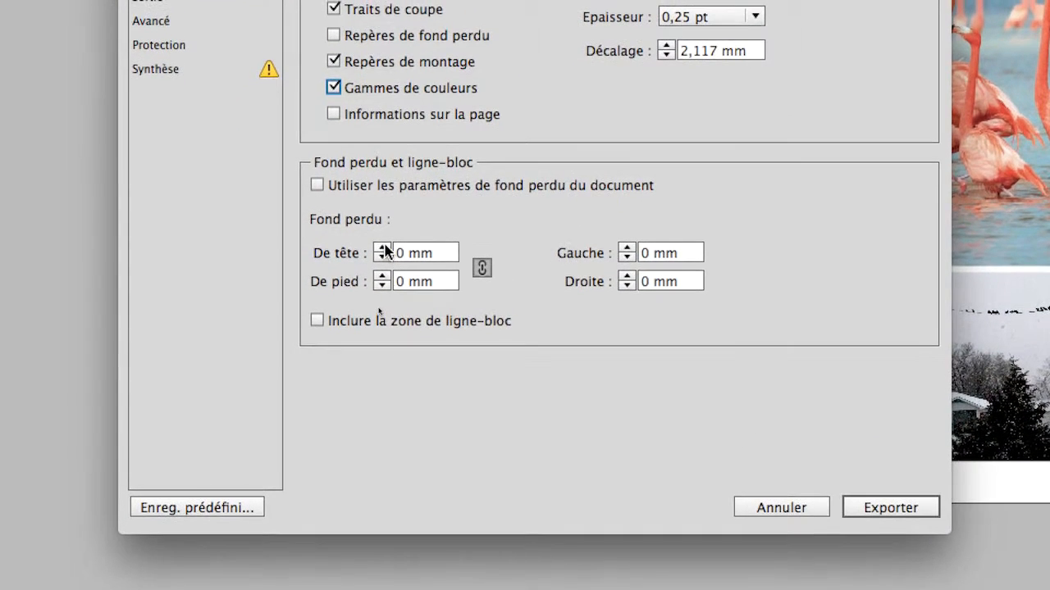
Set the bleed to 3 mm on all four sides and include the page information
left_click(383, 248)
left_click(383, 248)
left_click(383, 249)
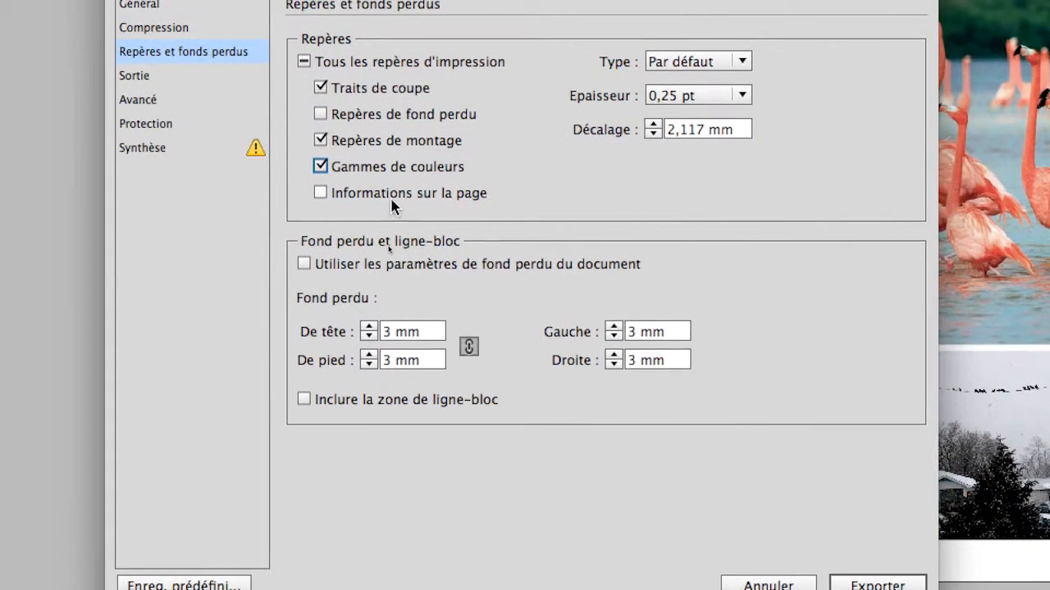
left_click(391, 199)
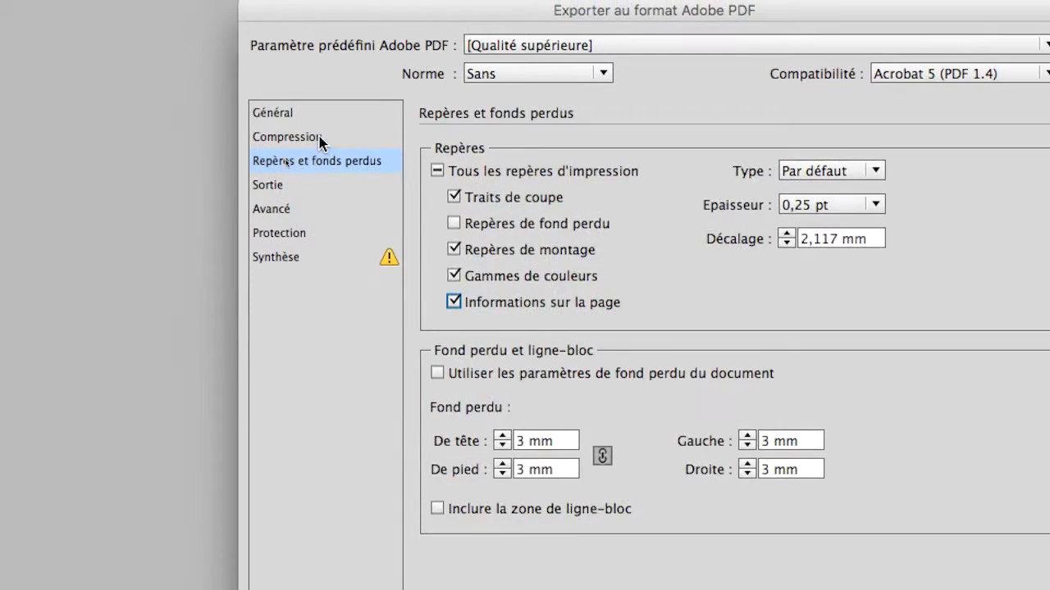
left_click(312, 138)
left_click(271, 125)
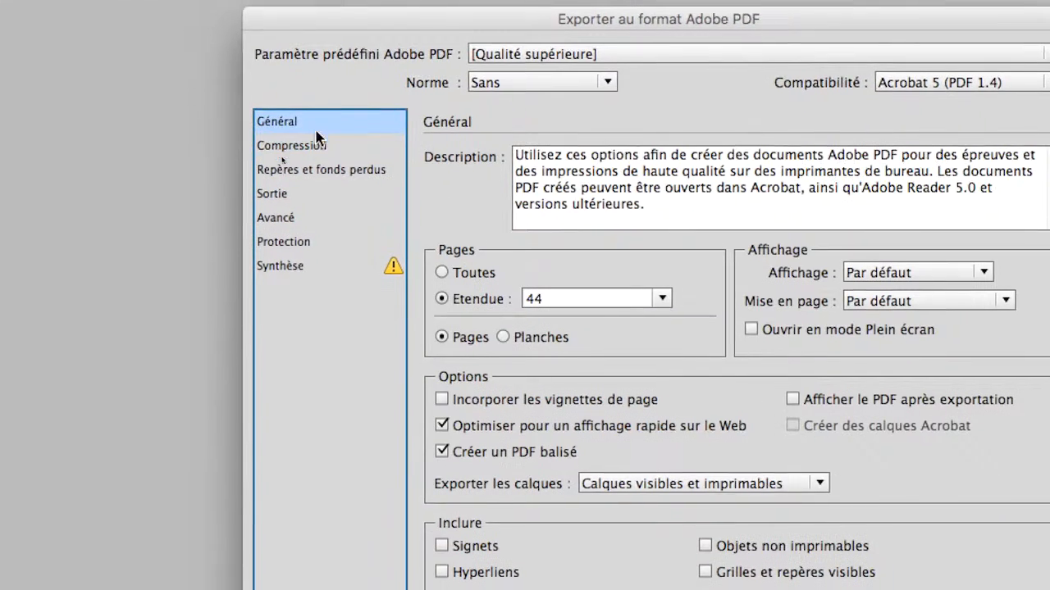
left_click(318, 148)
left_click(319, 150)
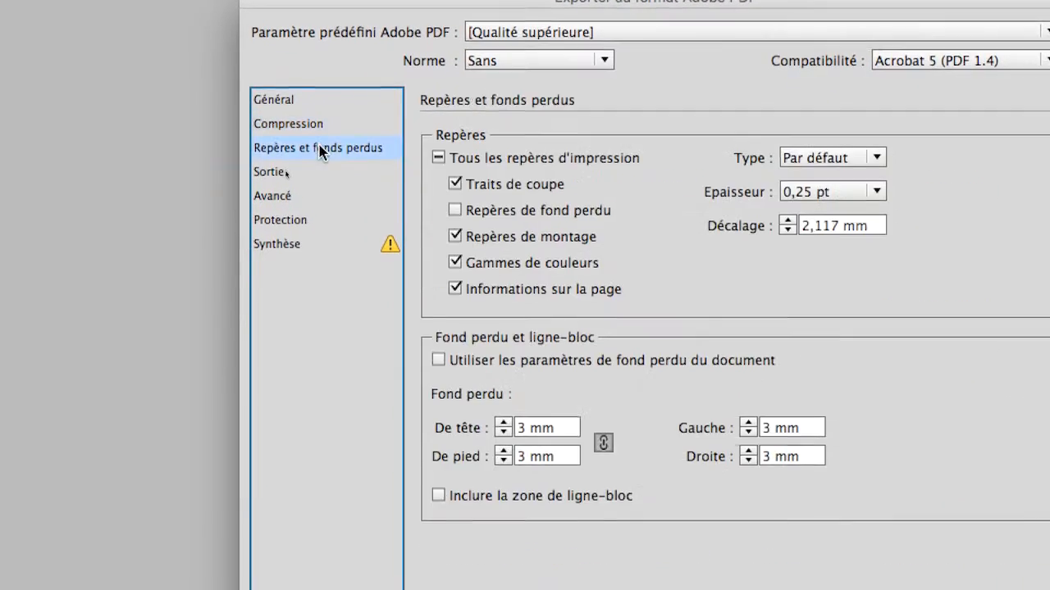
Set the output colour conversion to Convertir vers la destination with Uncoated FOGRA29 (ISO 12647-2:2004) as the destination profile
left_click(321, 174)
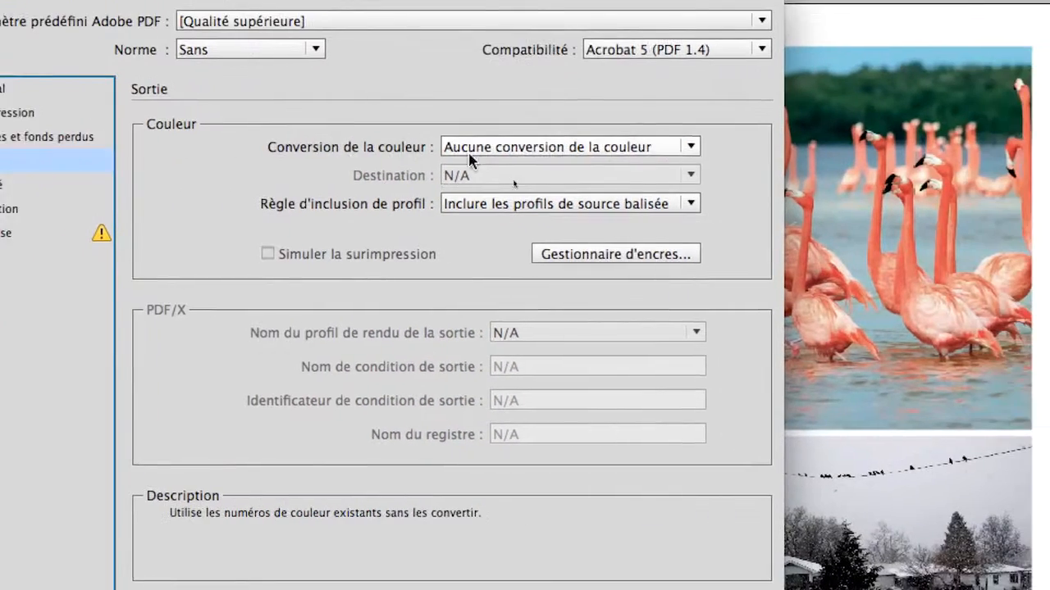
left_click(516, 159)
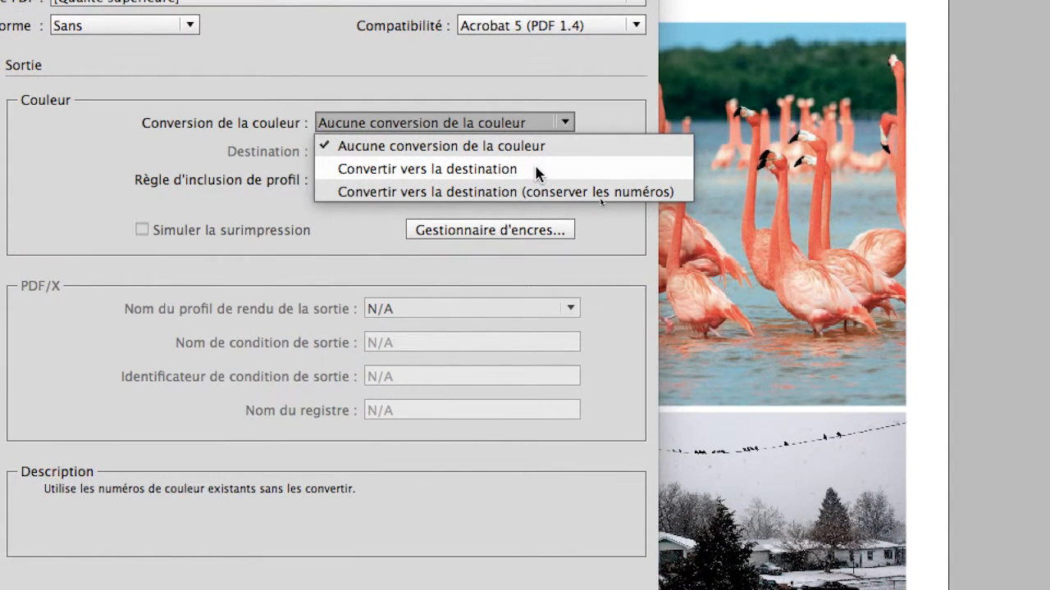
left_click(537, 171)
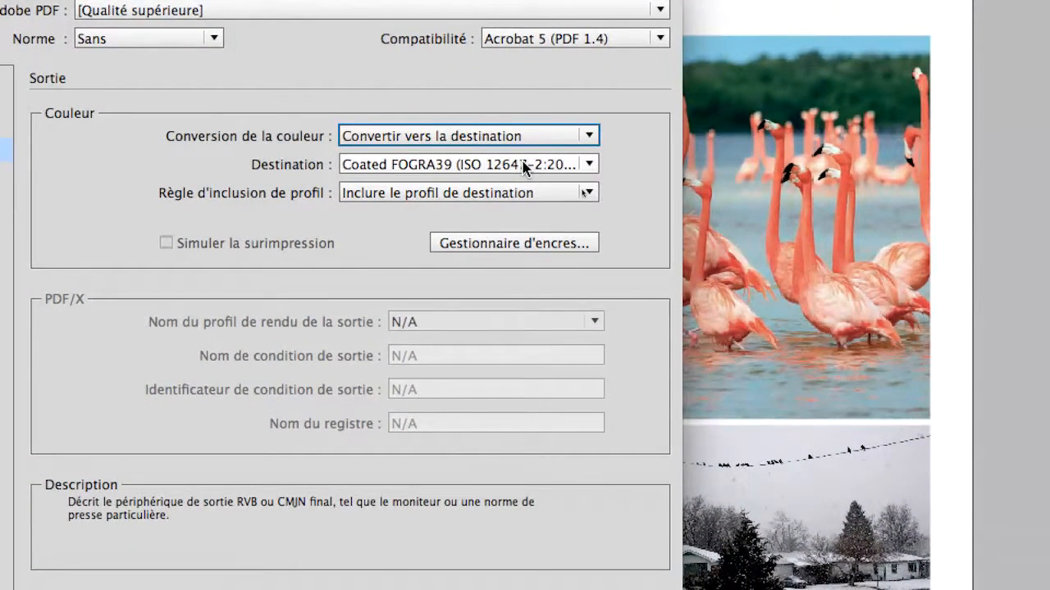
left_click(525, 167)
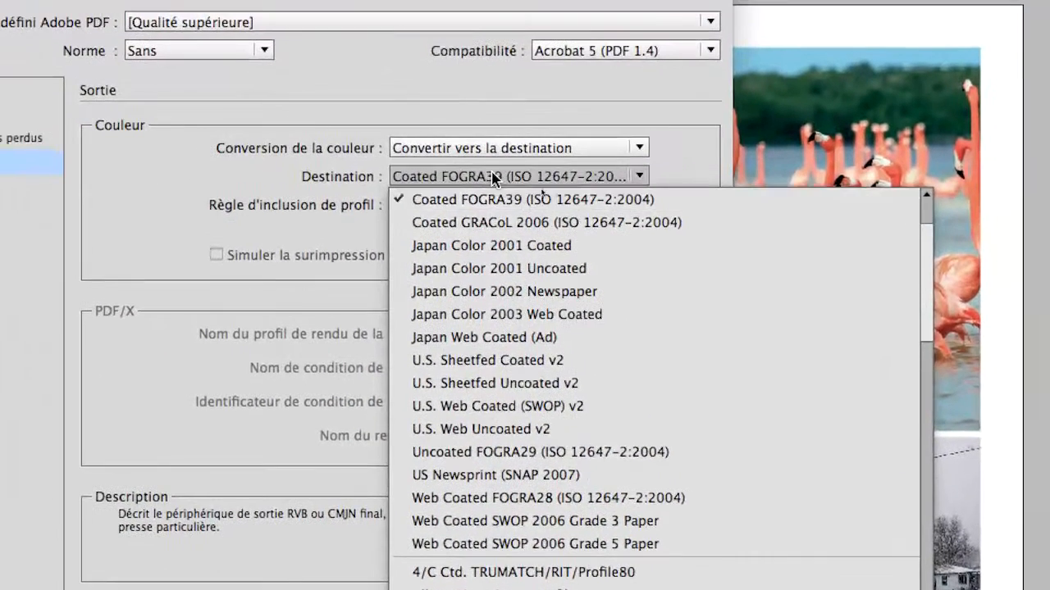
left_click(439, 13)
left_click(513, 177)
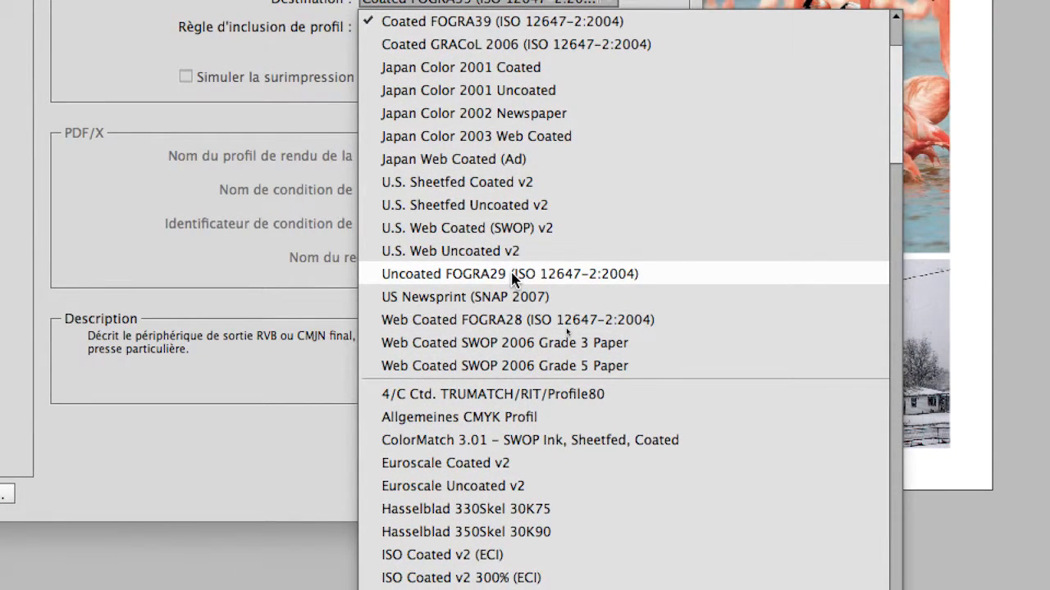
left_click(512, 279)
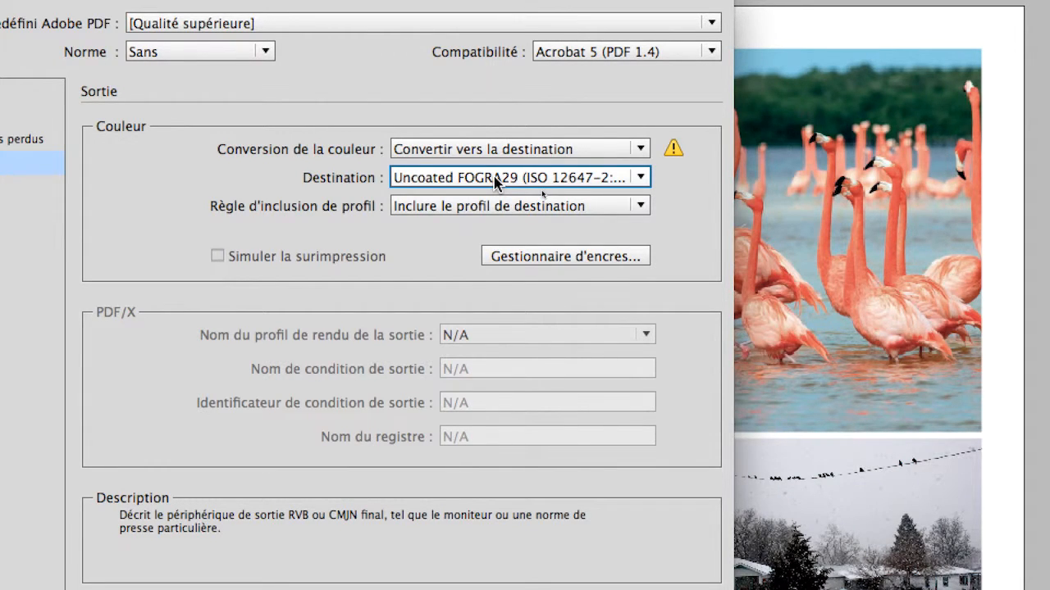
Keep Uncoated FOGRA29 as the destination and set the profile inclusion policy to Inclure le profil de destination
left_click(494, 181)
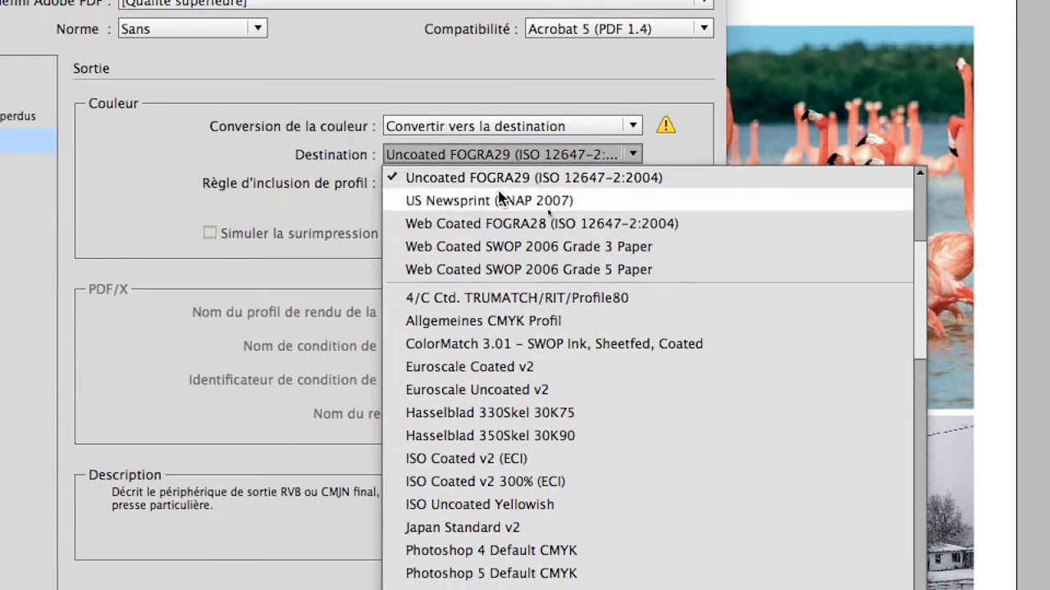
left_click(506, 188)
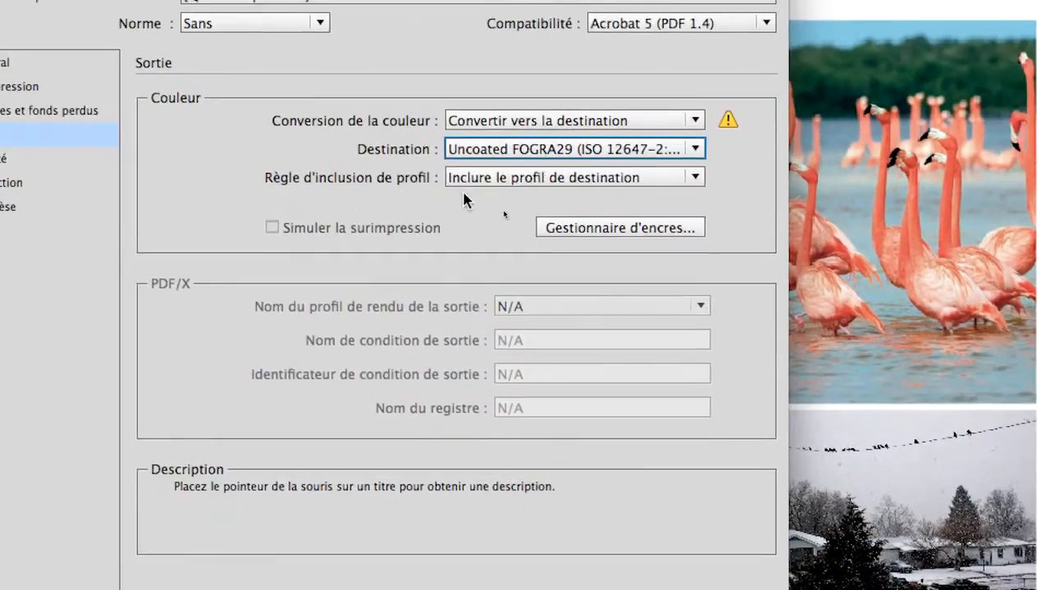
left_click(554, 165)
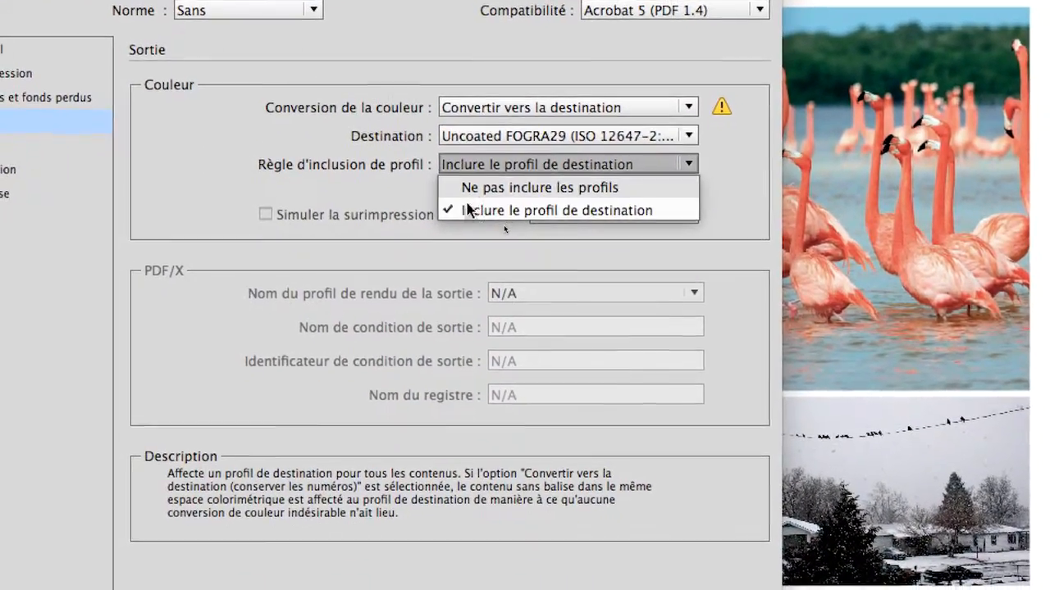
left_click(467, 210)
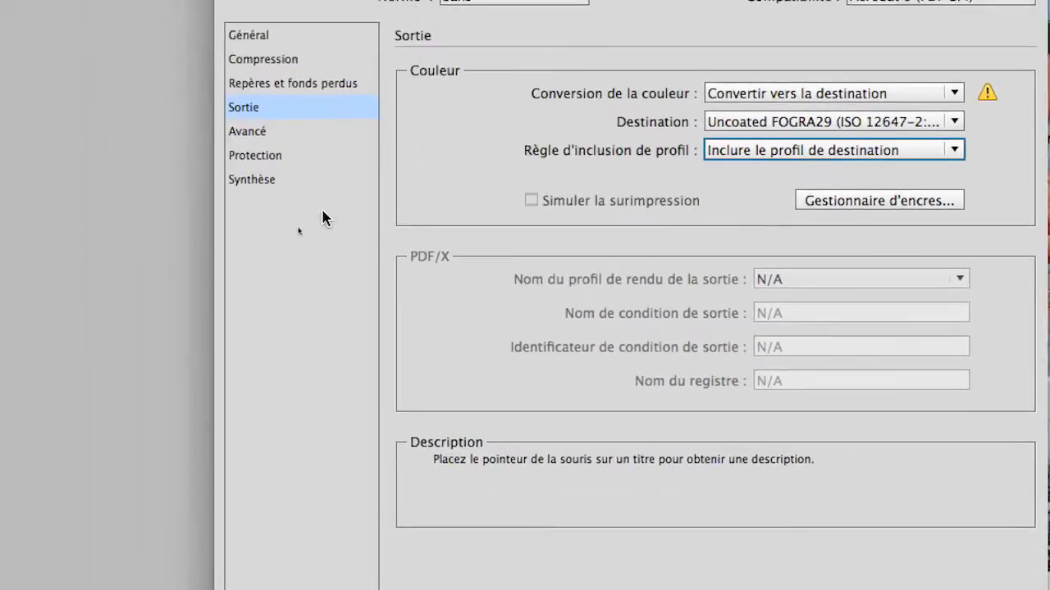
Review the advanced, summary and security settings of the PDF export
left_click(316, 182)
left_click(316, 203)
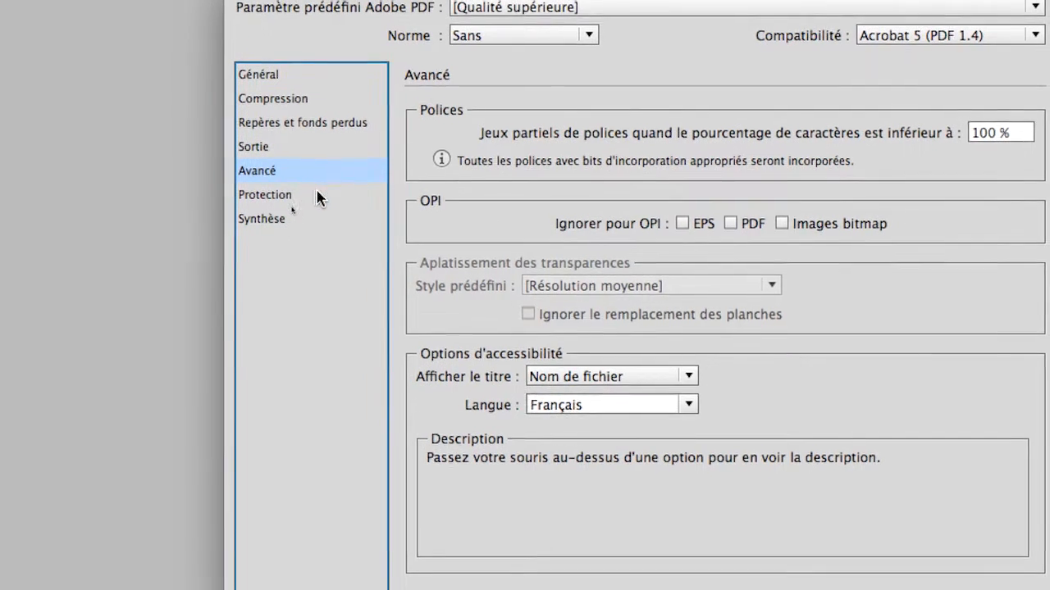
left_click(319, 211)
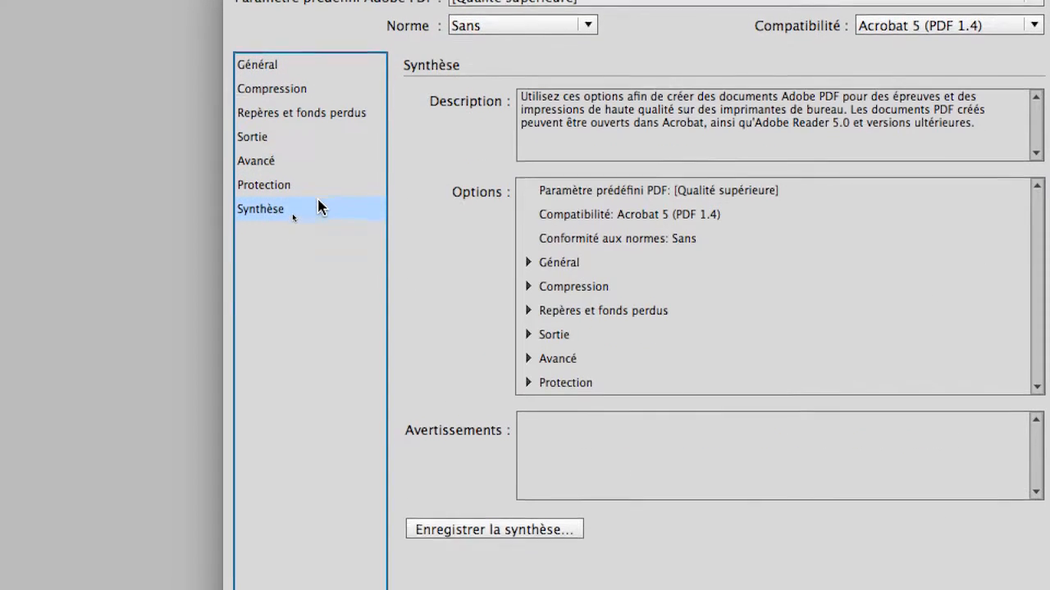
left_click(319, 187)
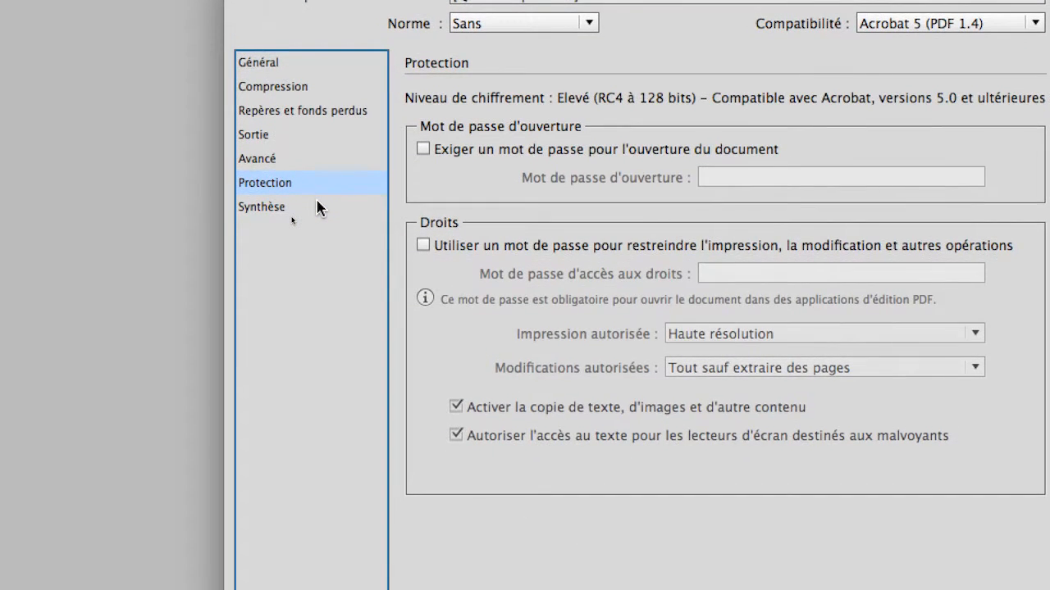
Save the current PDF export settings as a preset named Fogra29
left_click(318, 208)
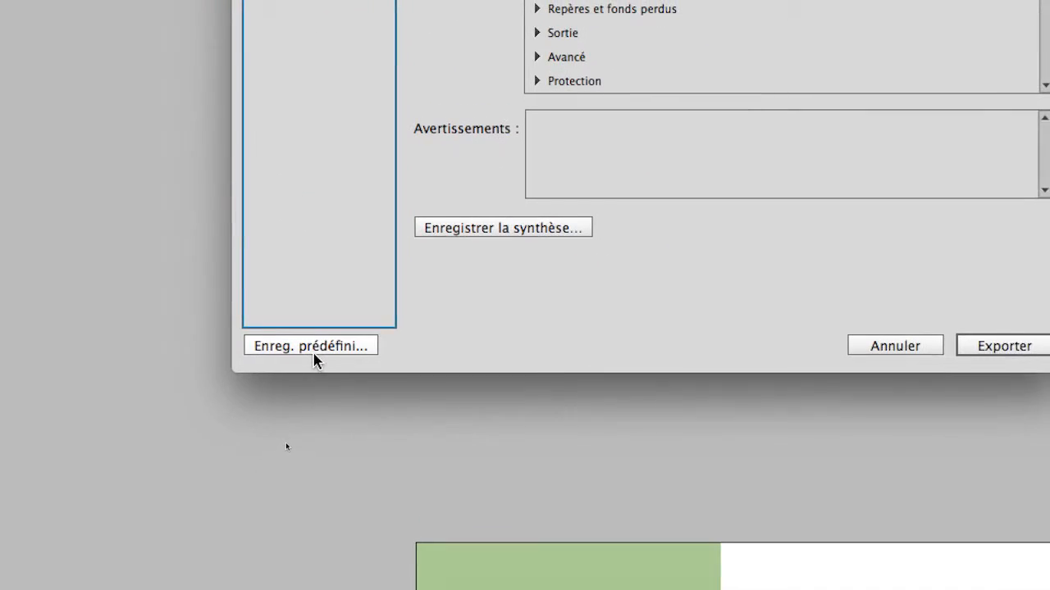
left_click(314, 353)
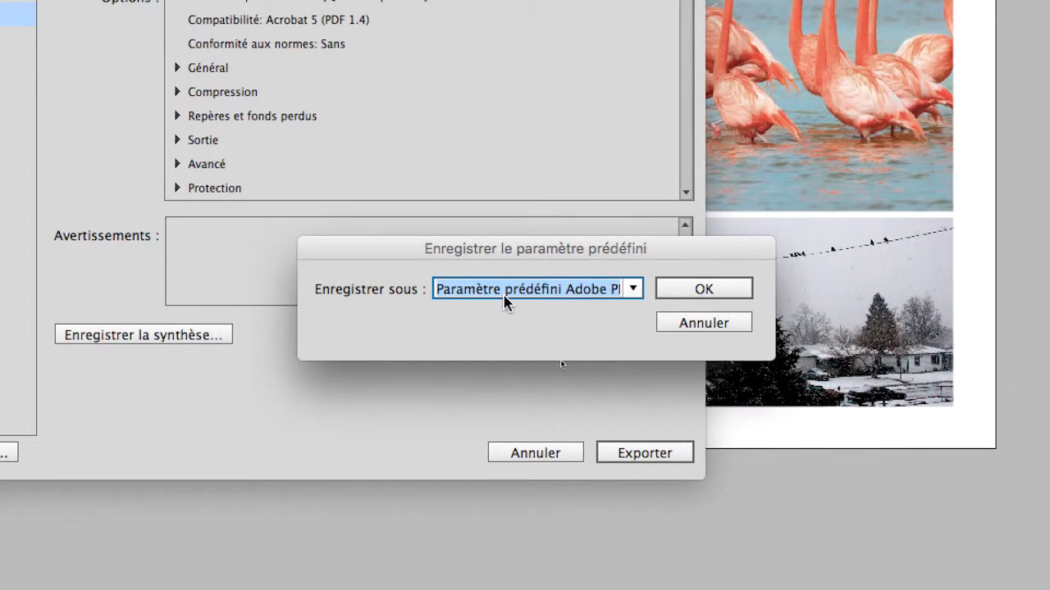
key("BackSpace")
type("Fogra29")
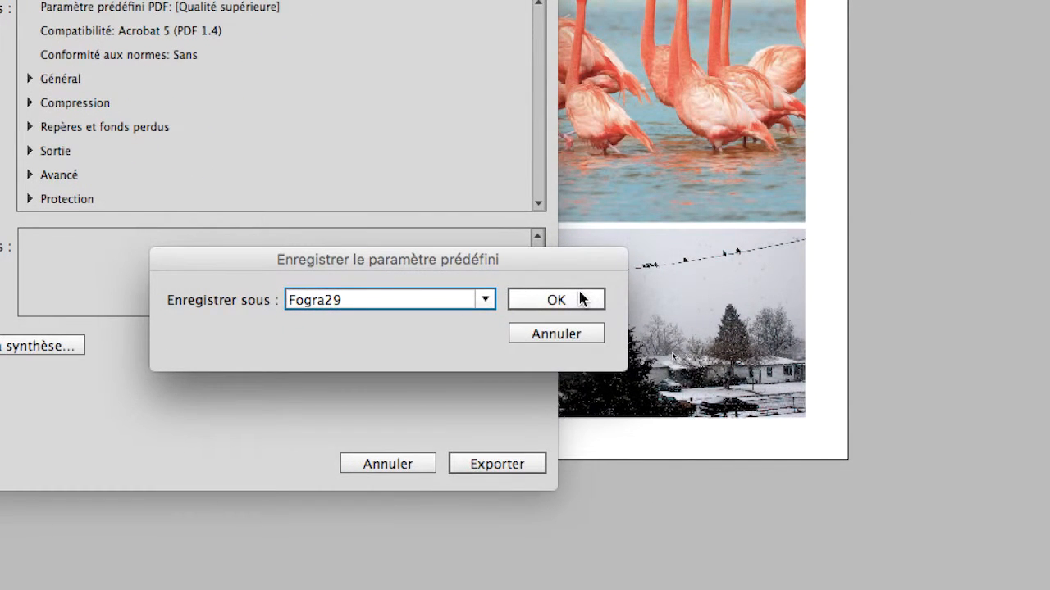
left_click(580, 299)
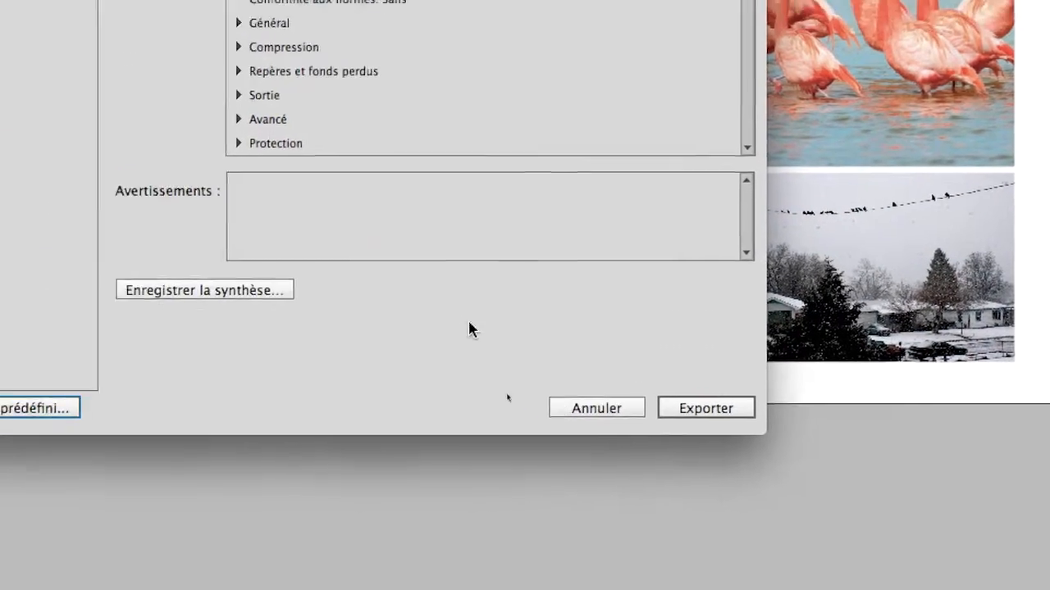
Review the available PDF presets, PDF/X standards and Acrobat compatibility versions, keeping Fogra29, Sans and Acrobat 5 (PDF 1.4)
left_click(403, 131)
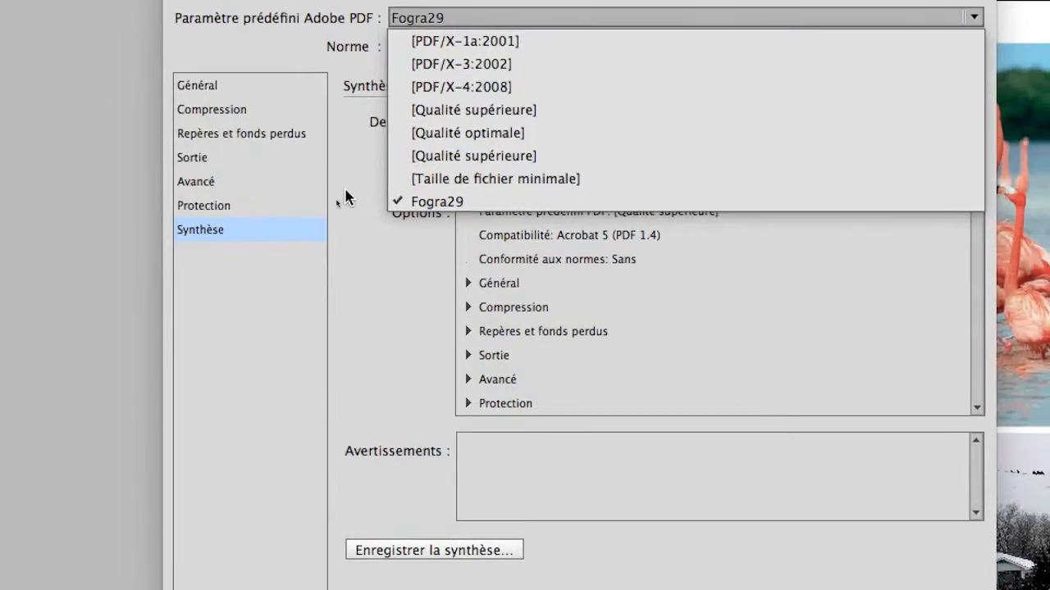
left_click(345, 197)
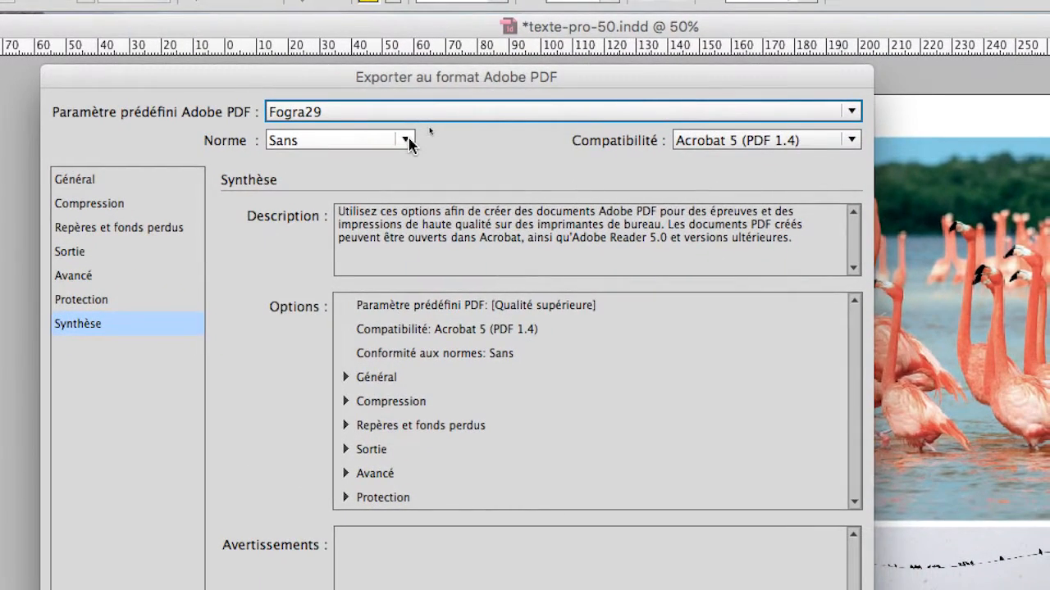
left_click(444, 158)
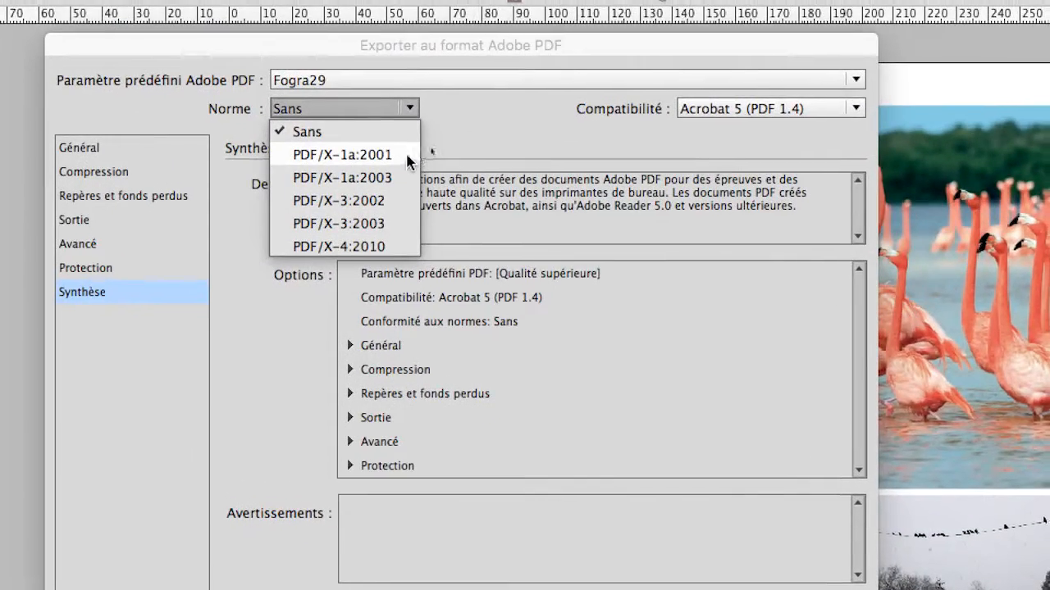
left_click(513, 120)
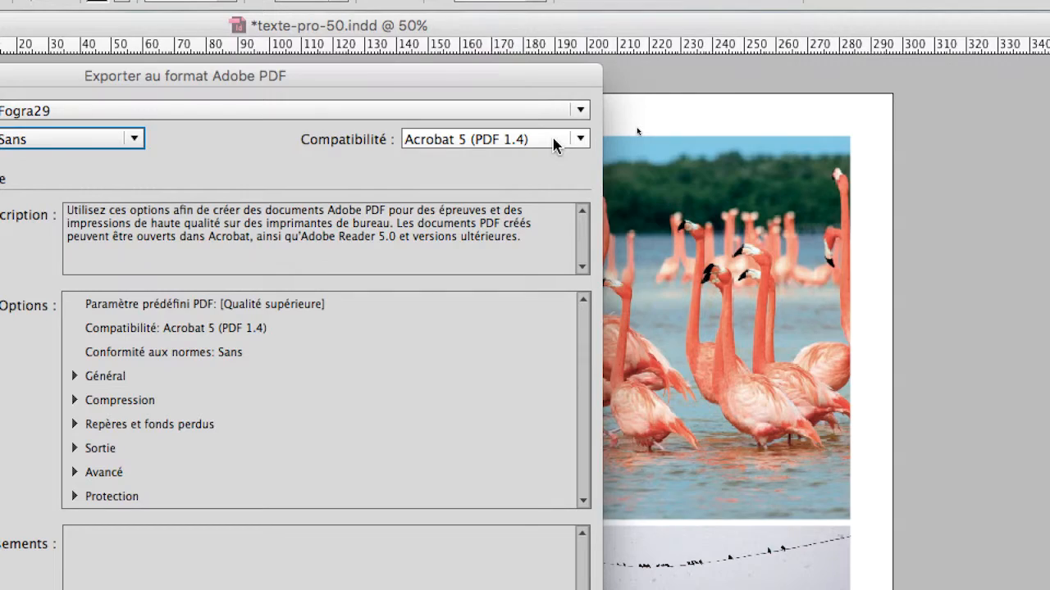
left_click(554, 144)
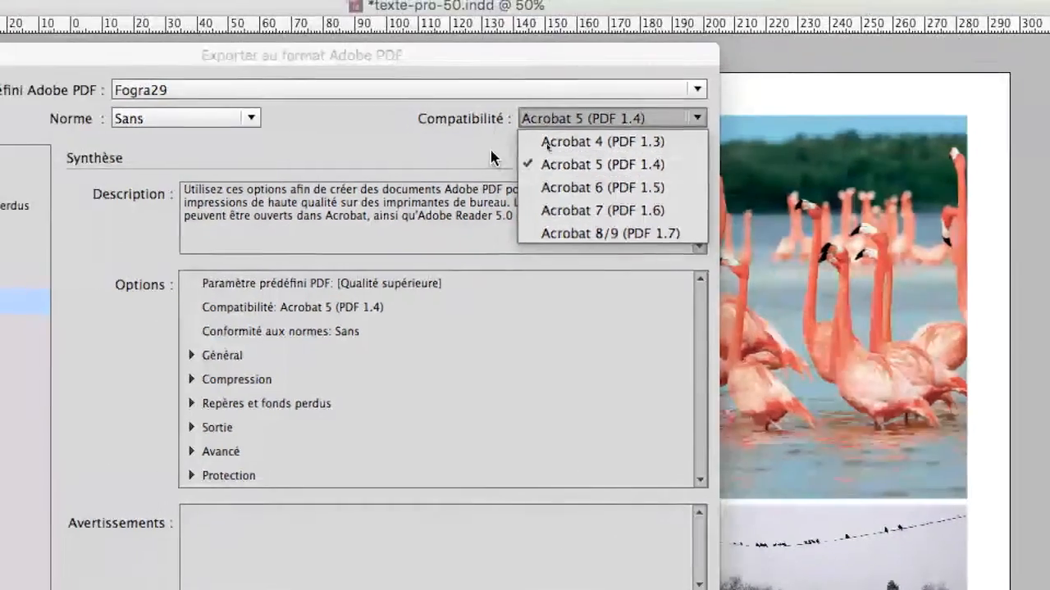
left_click(387, 160)
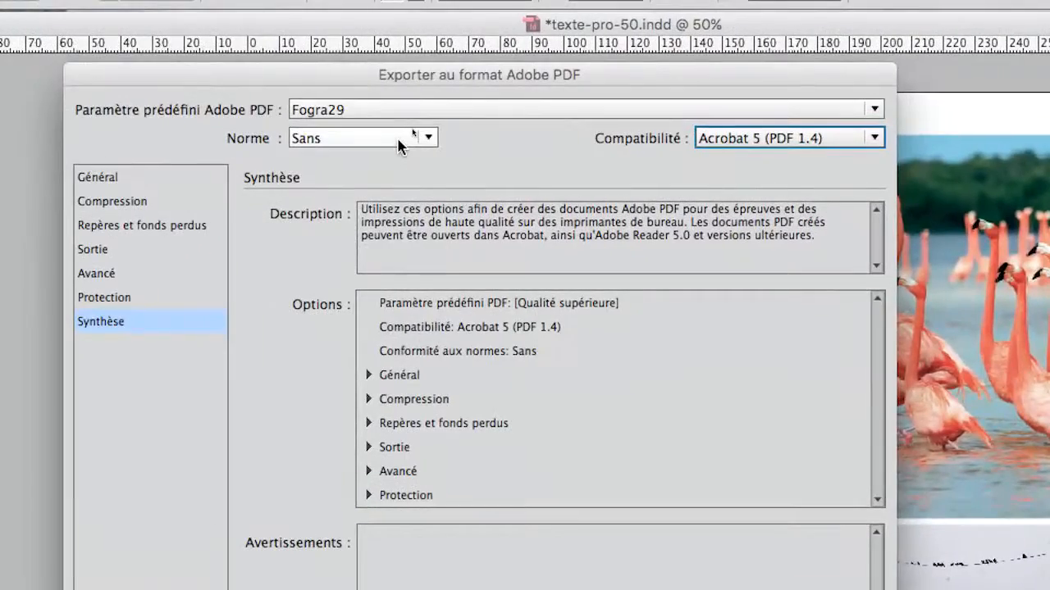
left_click(399, 144)
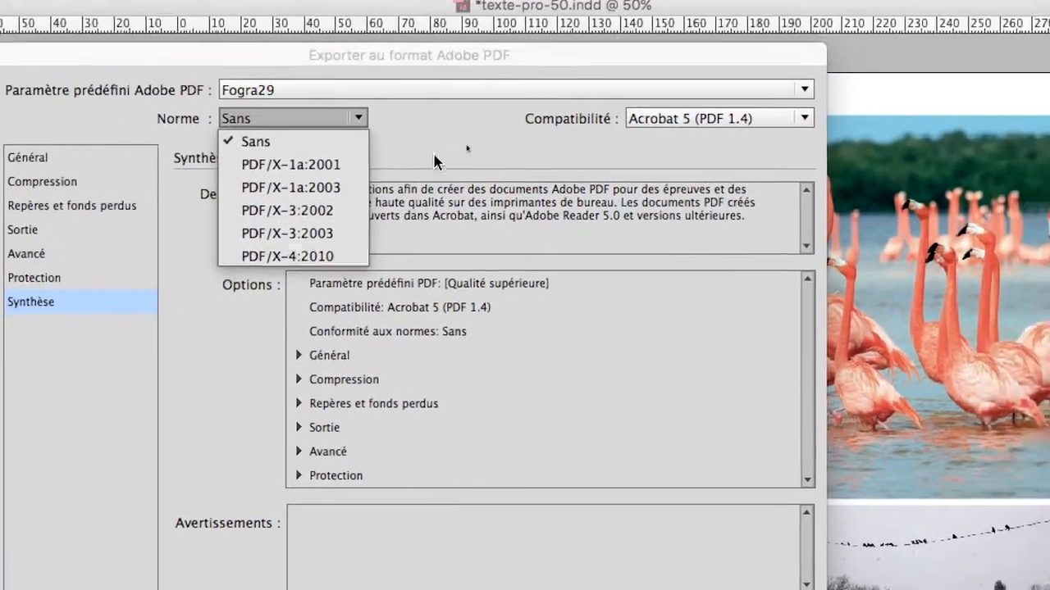
left_click(693, 62)
left_click(733, 61)
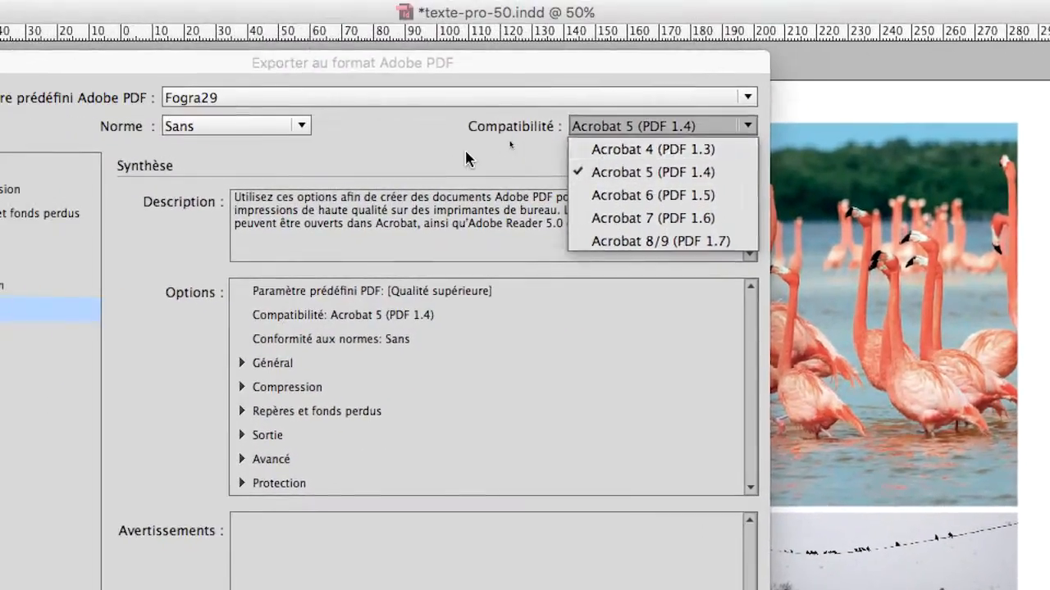
left_click(465, 97)
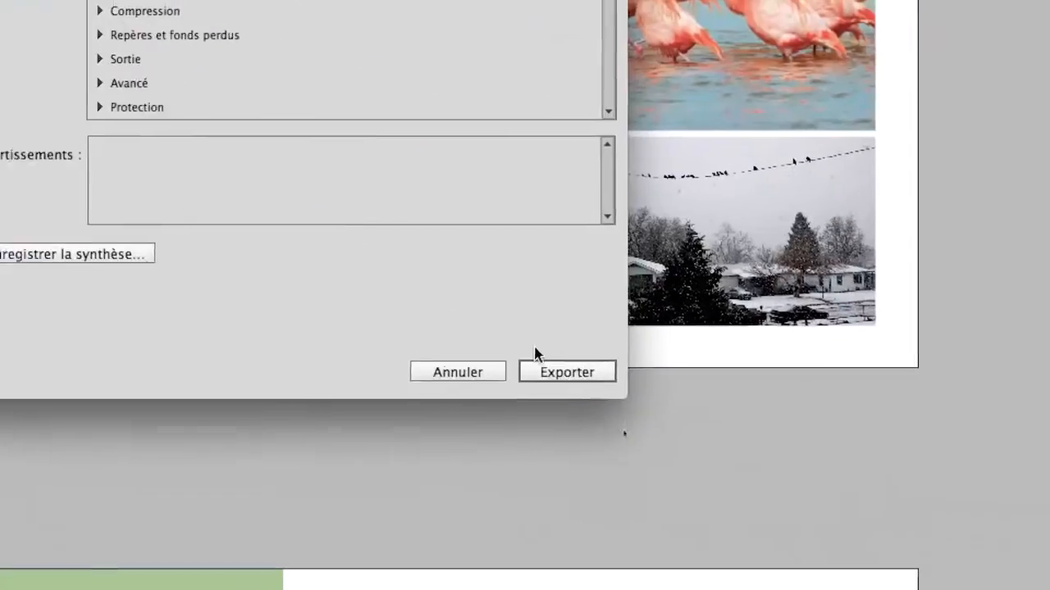
Export the PDF with the current settings, continuing despite the link problems and the transparency blend space mismatch
left_click(568, 372)
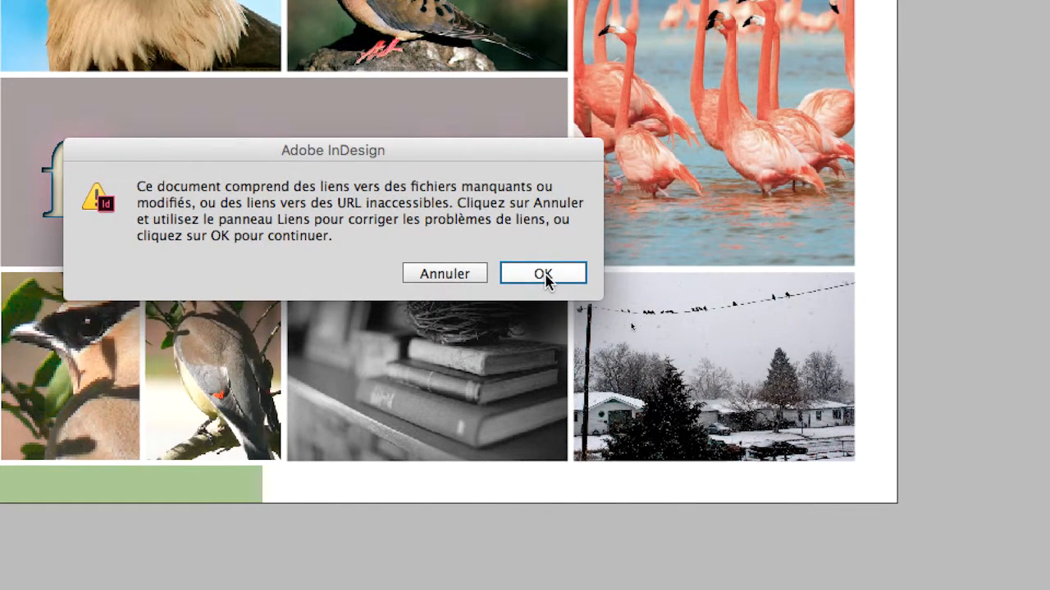
left_click(543, 275)
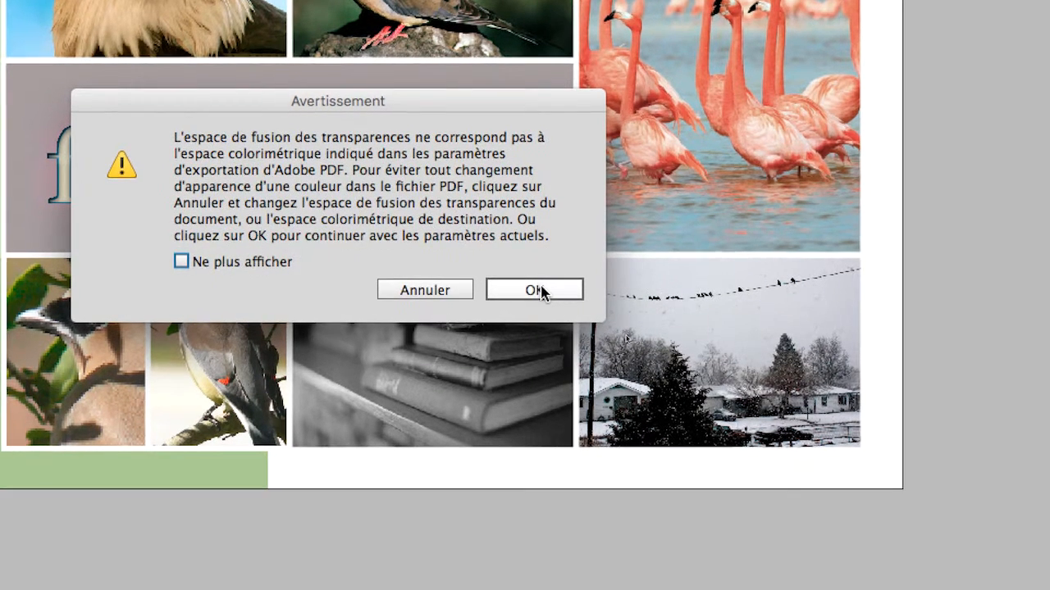
left_click(541, 291)
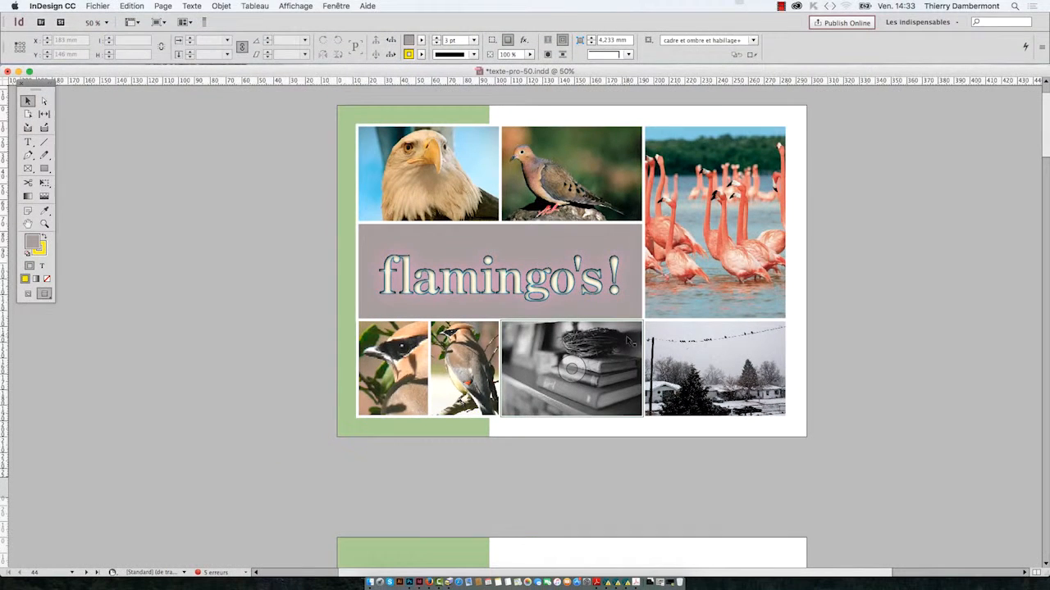
left_click(128, 7)
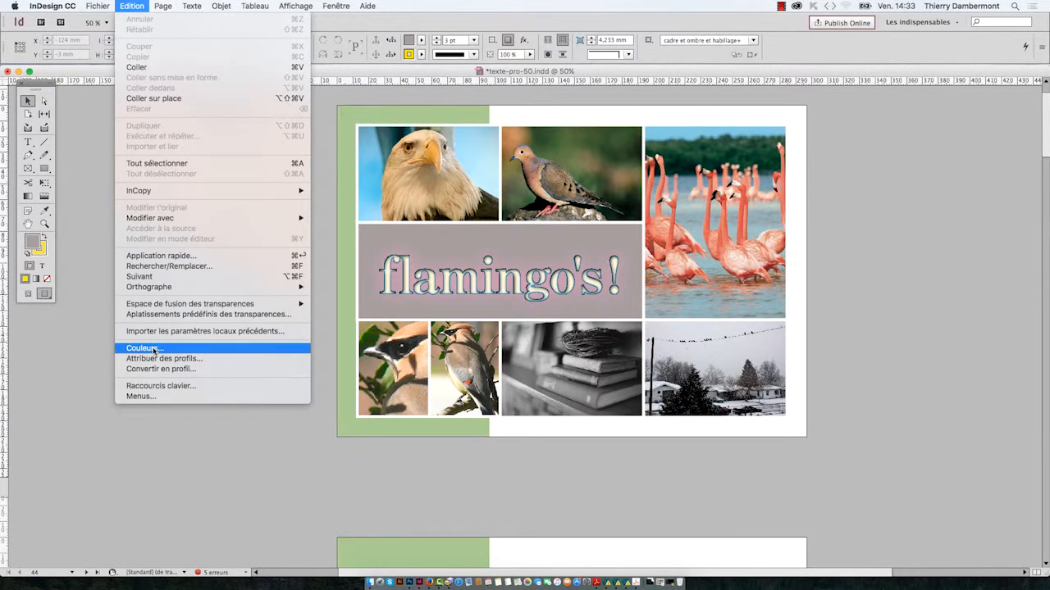
mouse_move(171, 305)
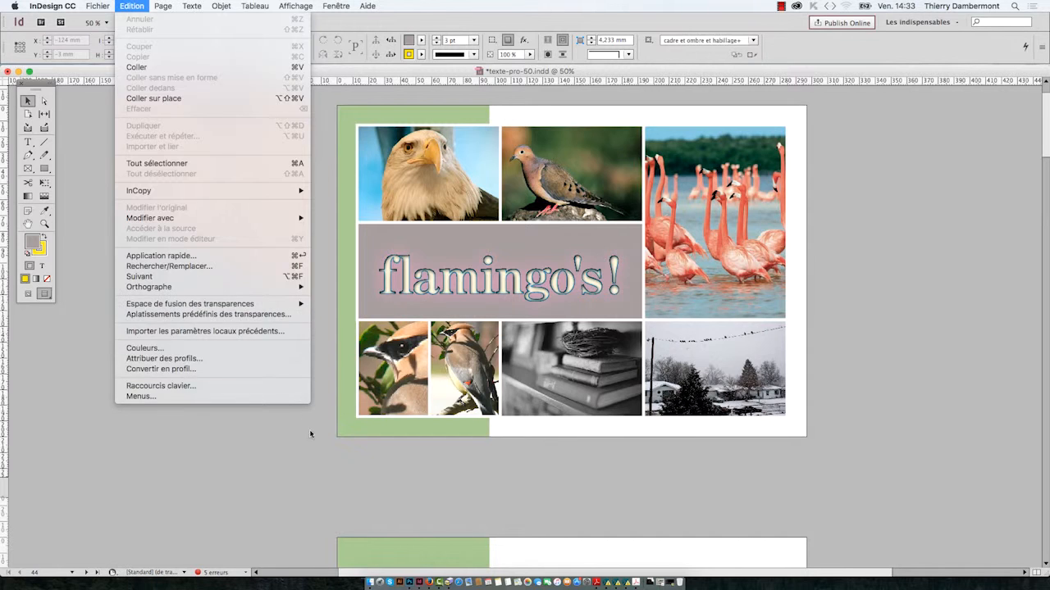
left_click(301, 450)
Switch to Finder and look for the exported PDF in the project folder
key("super+Tab")
key("super+Tab")
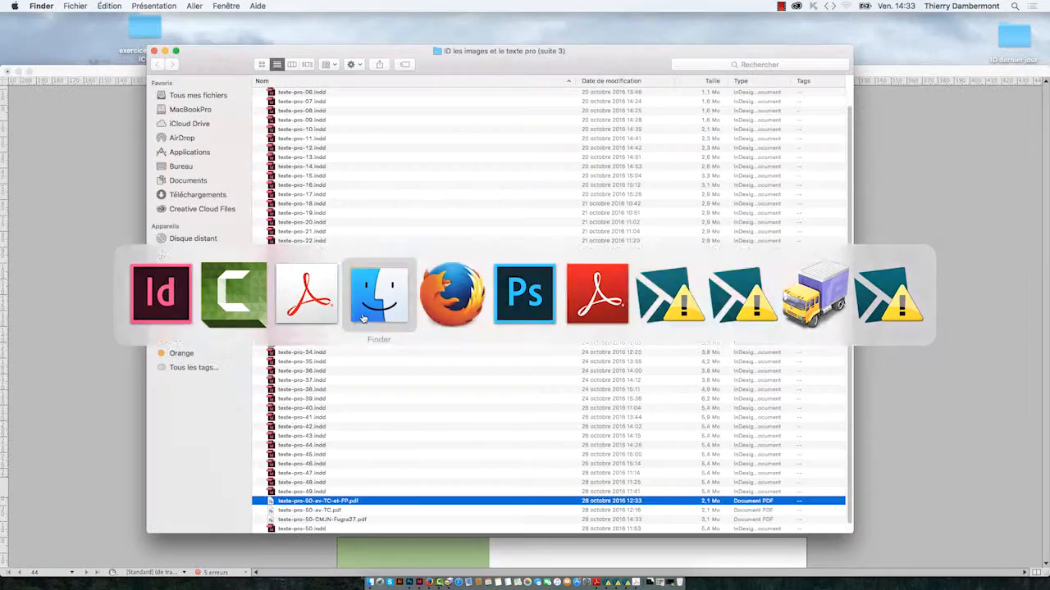
scroll(417, 449, "down", 1)
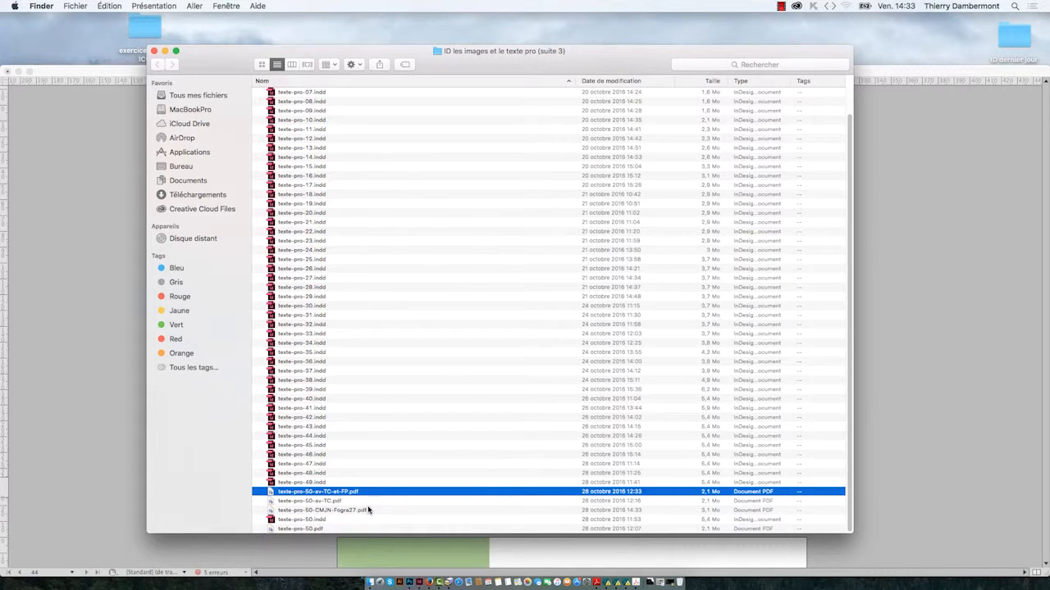
scroll(369, 492, "up", 3)
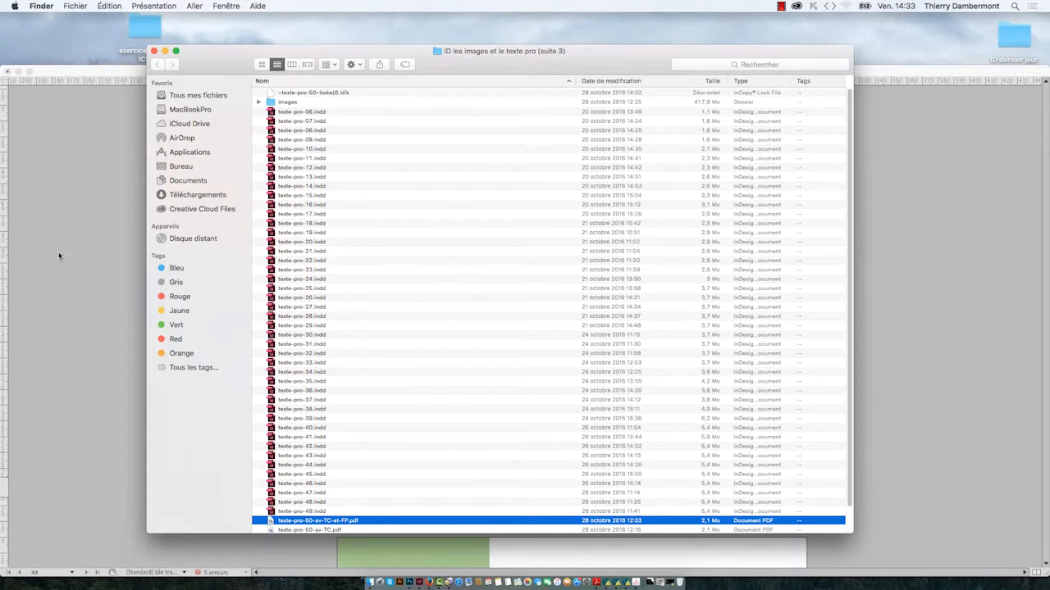
left_click(102, 259)
left_click(97, 6)
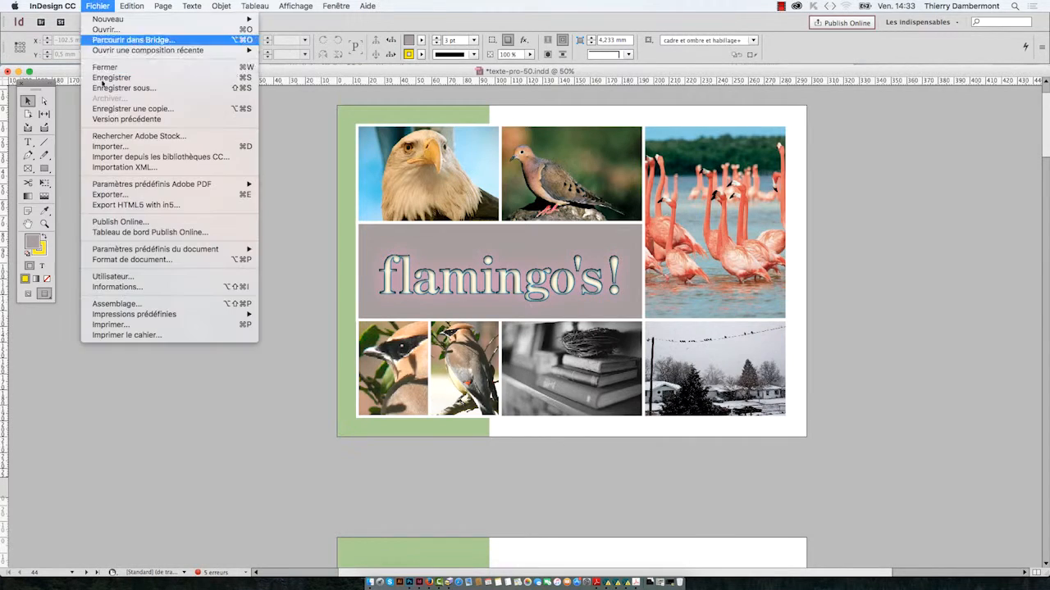
left_click(130, 198)
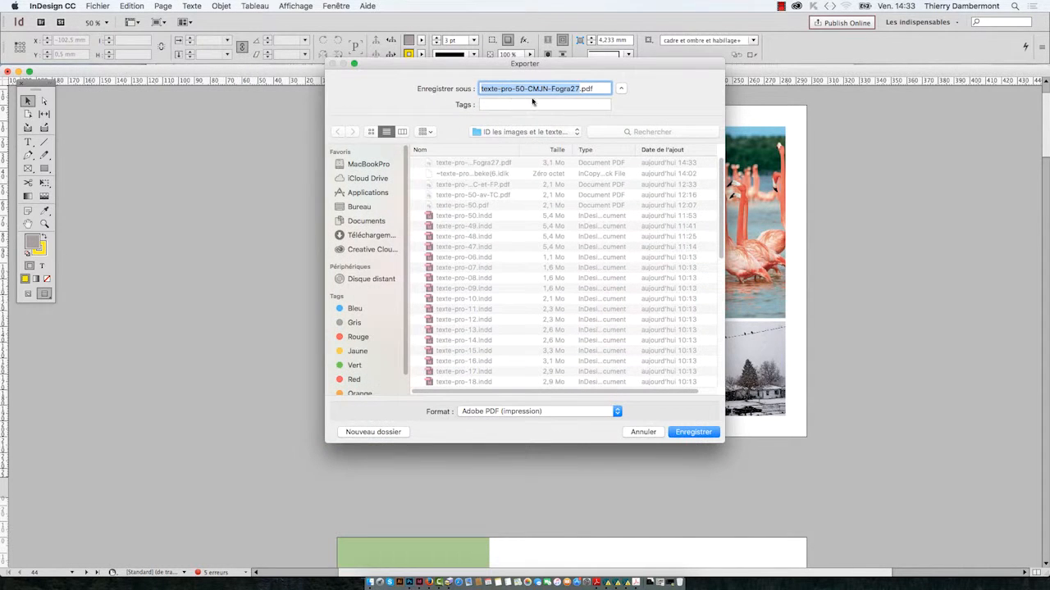
left_click(653, 432)
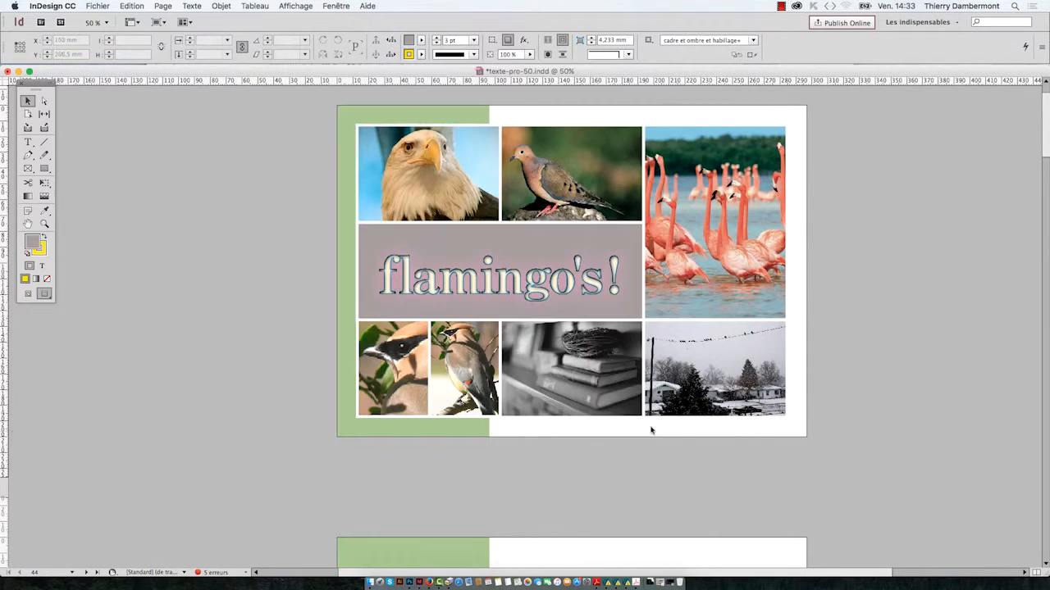
Switch to Finder and sort the project folder by modification date, newest first
key("super+Tab")
left_click(235, 297)
scroll(373, 339, "down", 2)
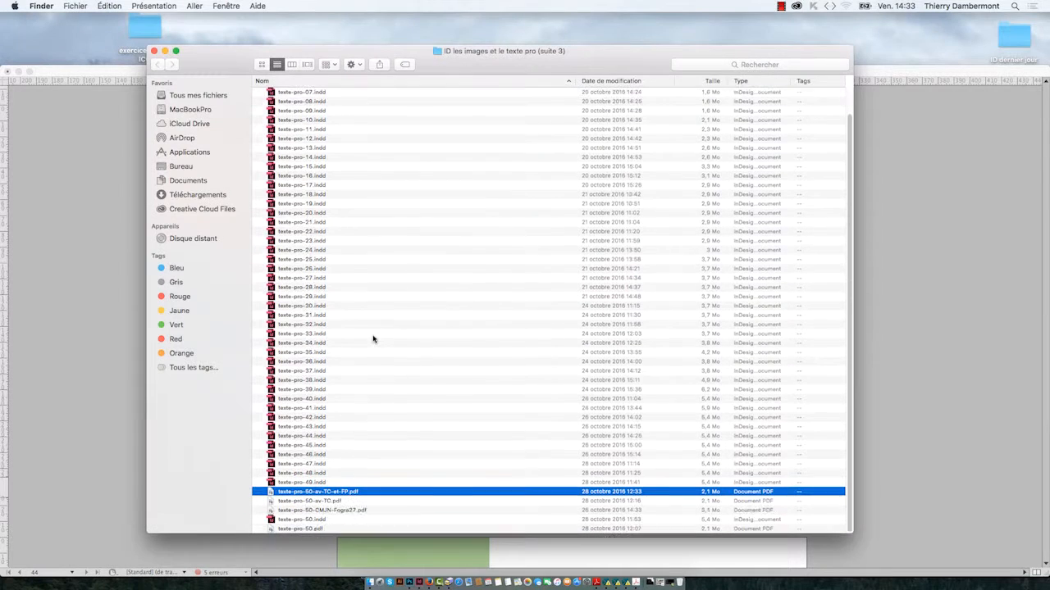
left_click(594, 81)
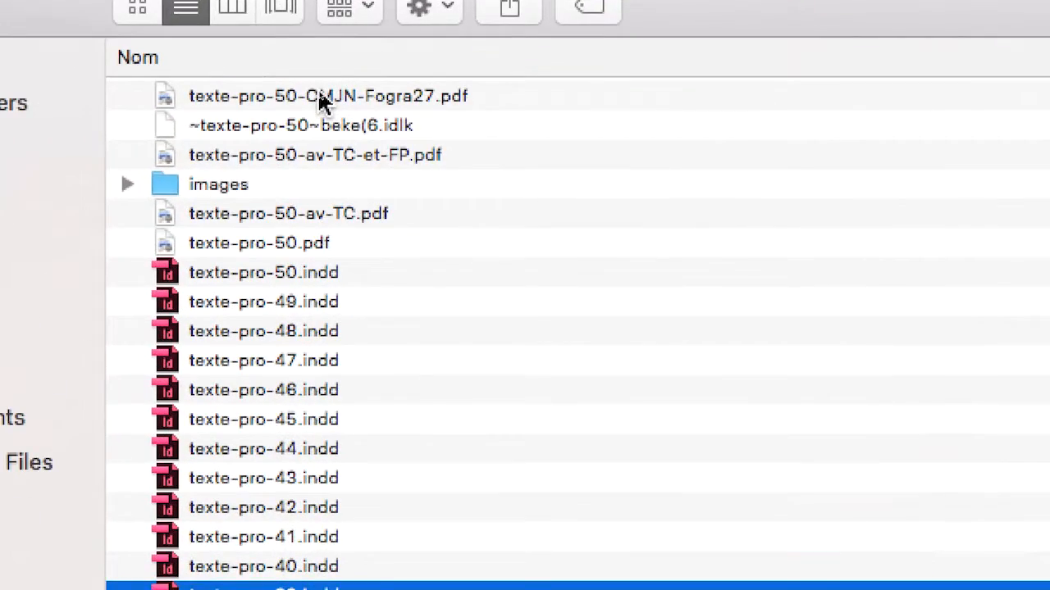
Rename texte-pro-50-CMJN-Fogra27.pdf as texte-pro-50-CMJN-Fogra29.pdf
left_click(443, 103)
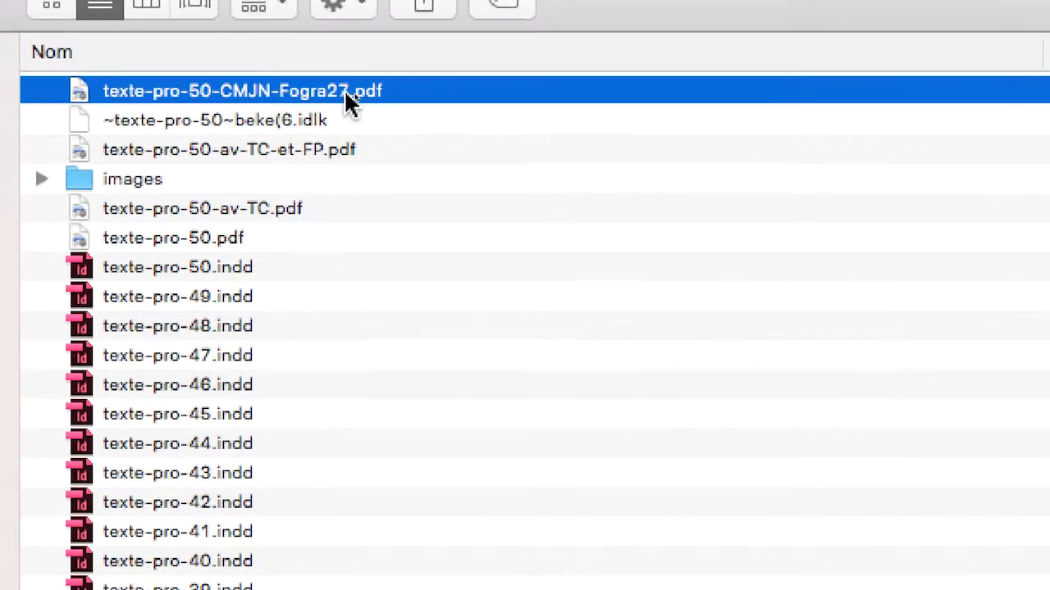
key("Return")
left_click(348, 94)
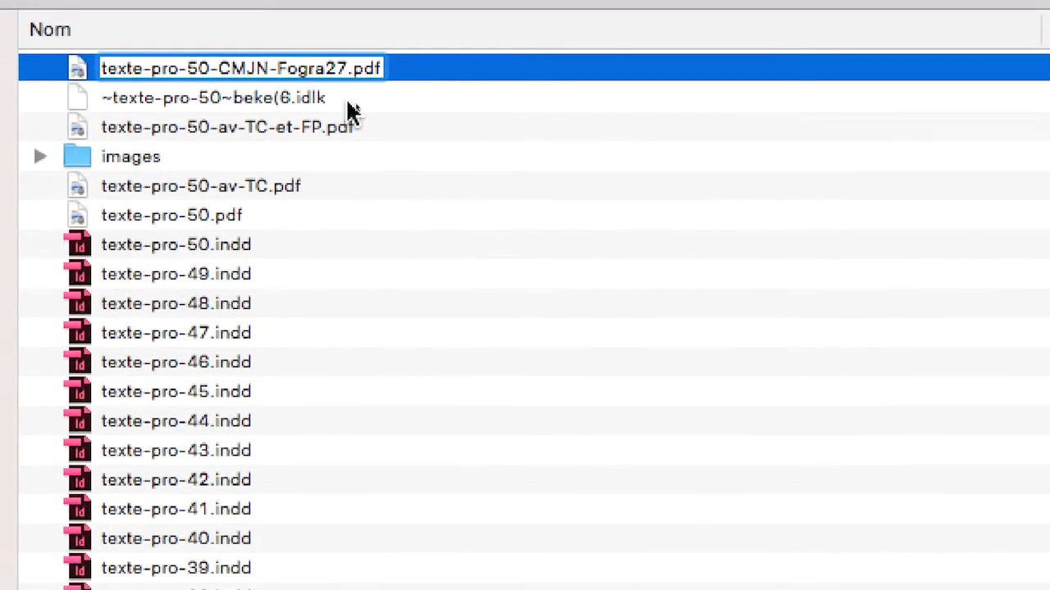
key("BackSpace")
type("9")
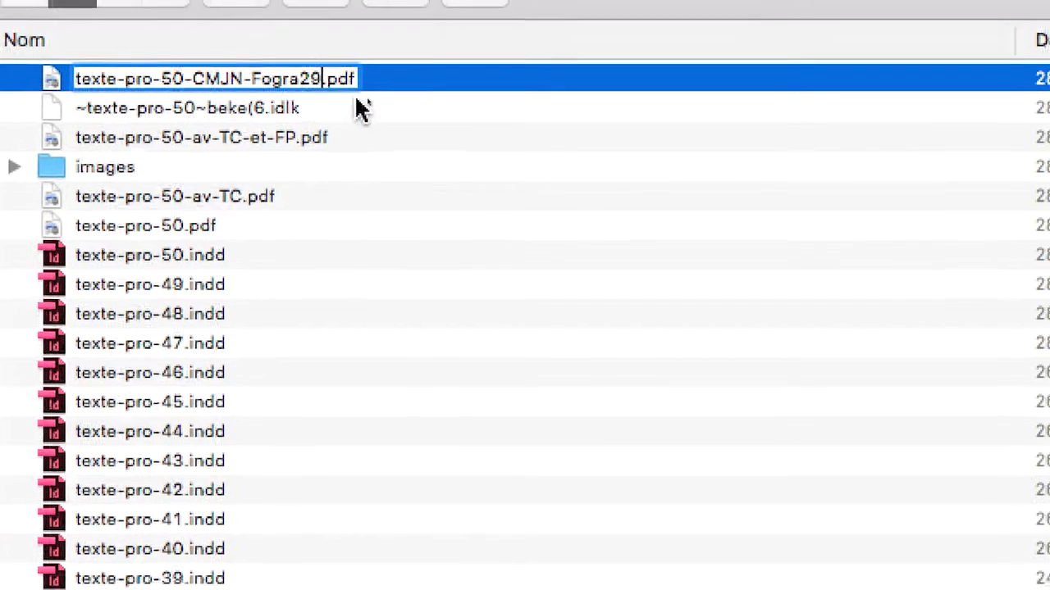
key("Return")
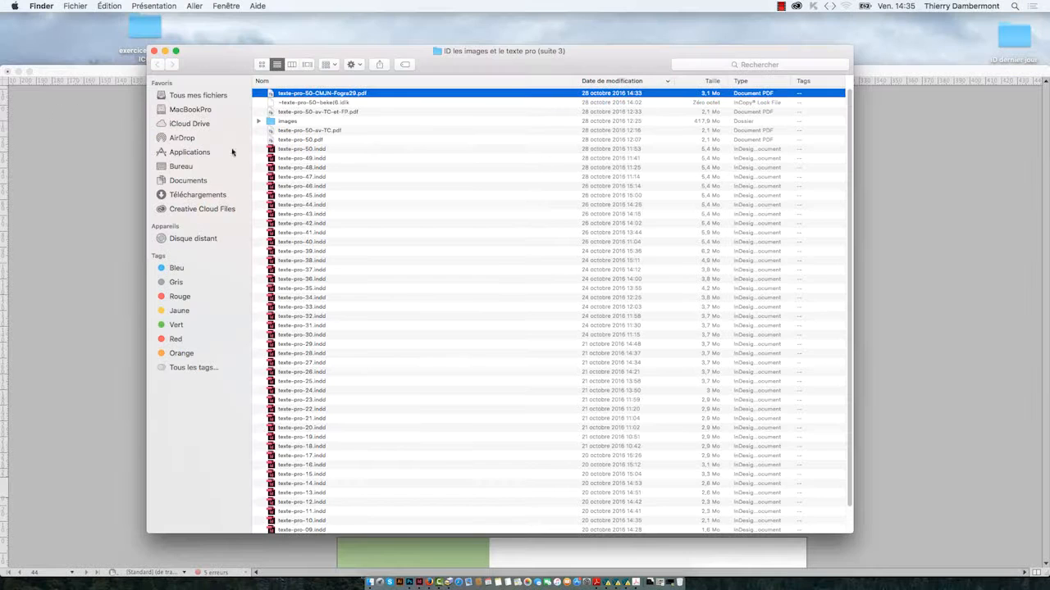
Switch back to InDesign and open the Adobe PDF export settings for another print export of the document
left_click(72, 121)
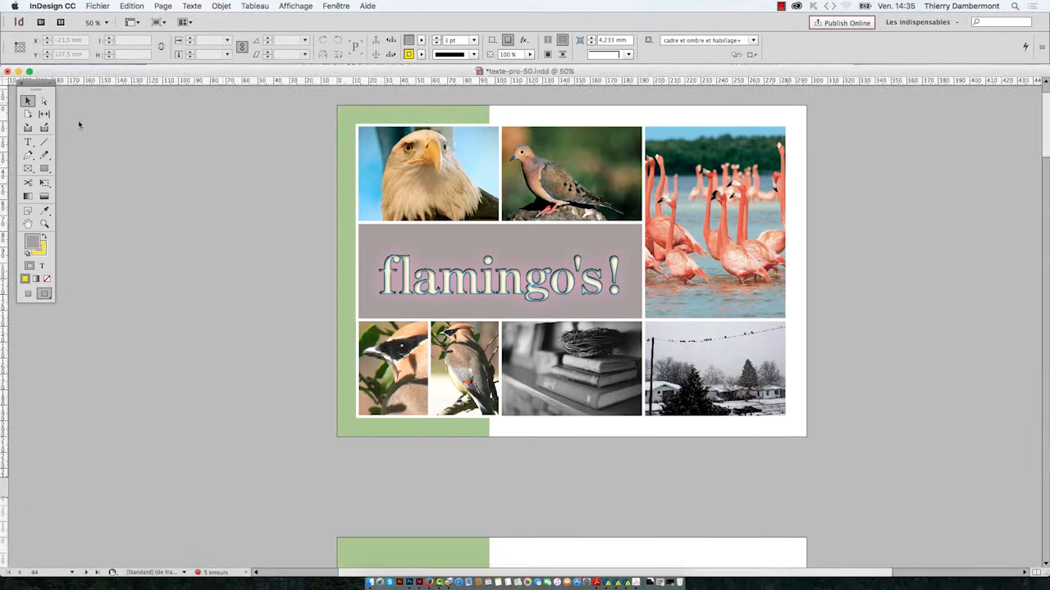
left_click(96, 5)
left_click(109, 194)
left_click(690, 435)
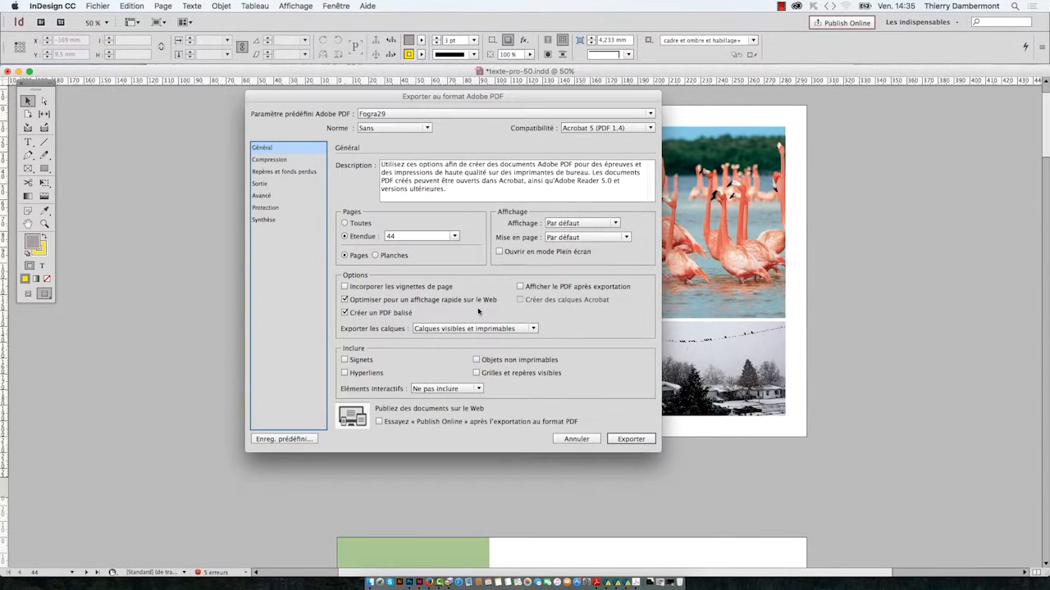
Examine the whole list of destination colour profiles in the PDF export's output settings, down to the grayscale profiles
left_click(268, 185)
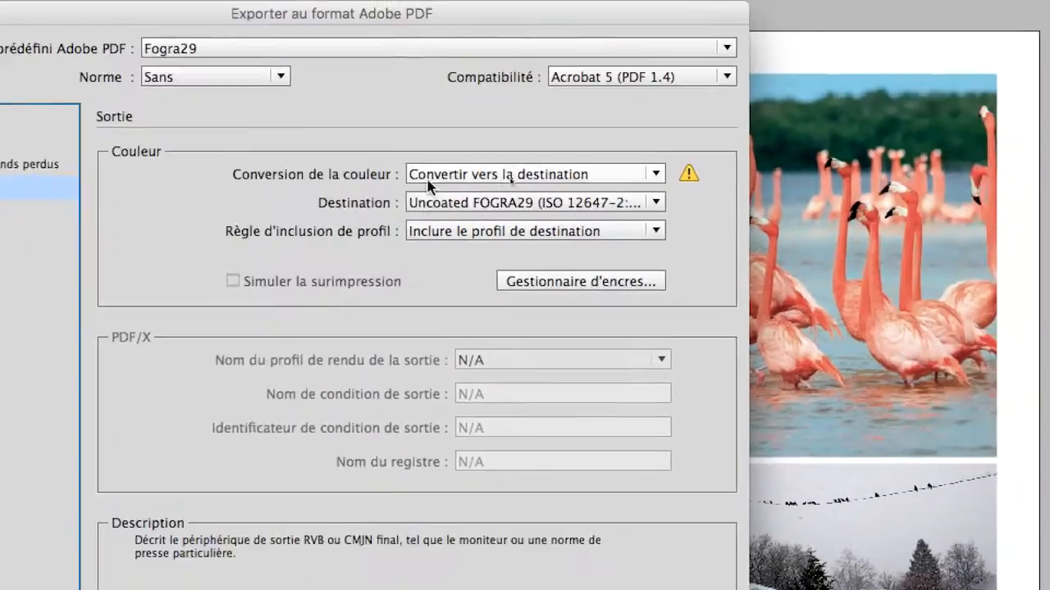
left_click(545, 203)
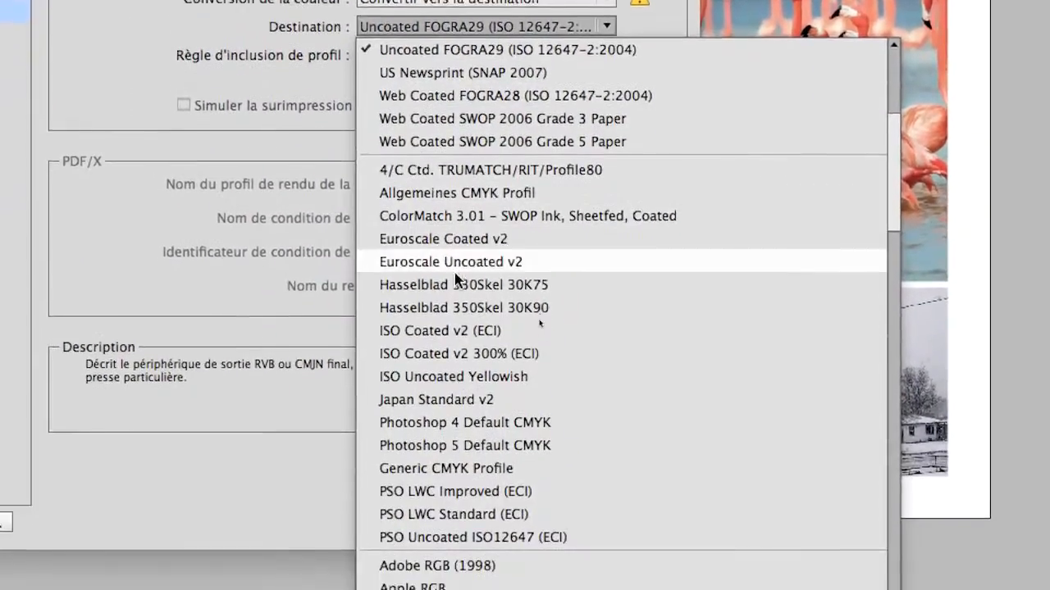
scroll(455, 279, "down", 10)
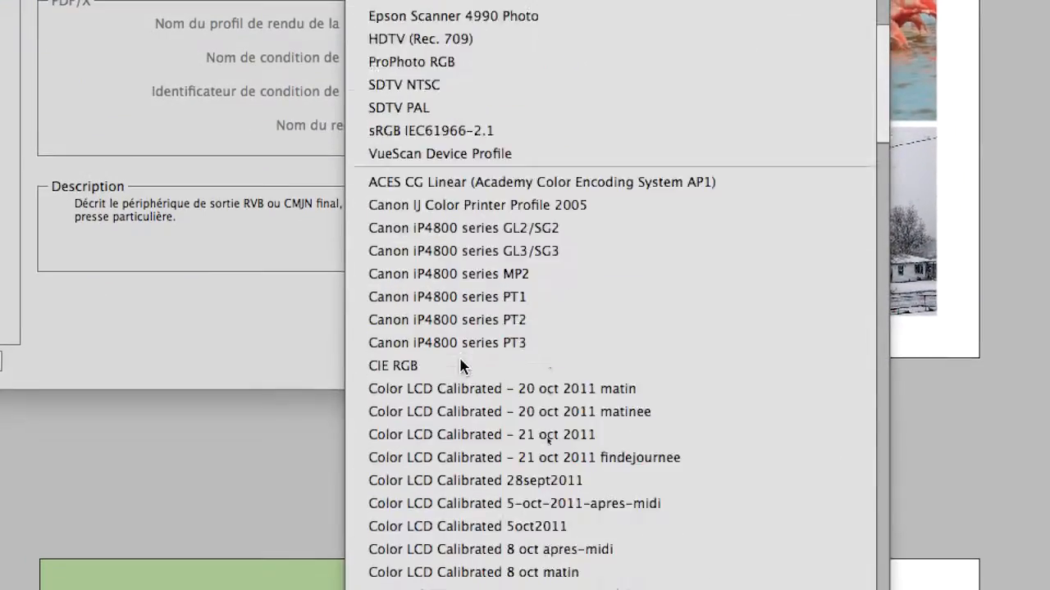
scroll(460, 366, "down", 5)
scroll(462, 366, "down", 10)
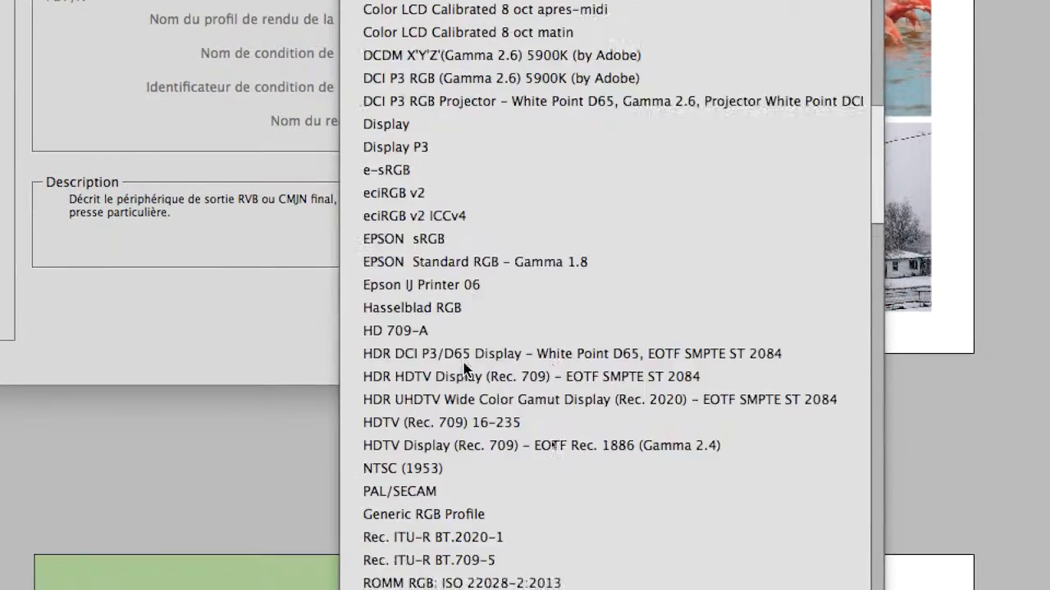
scroll(465, 368, "down", 5)
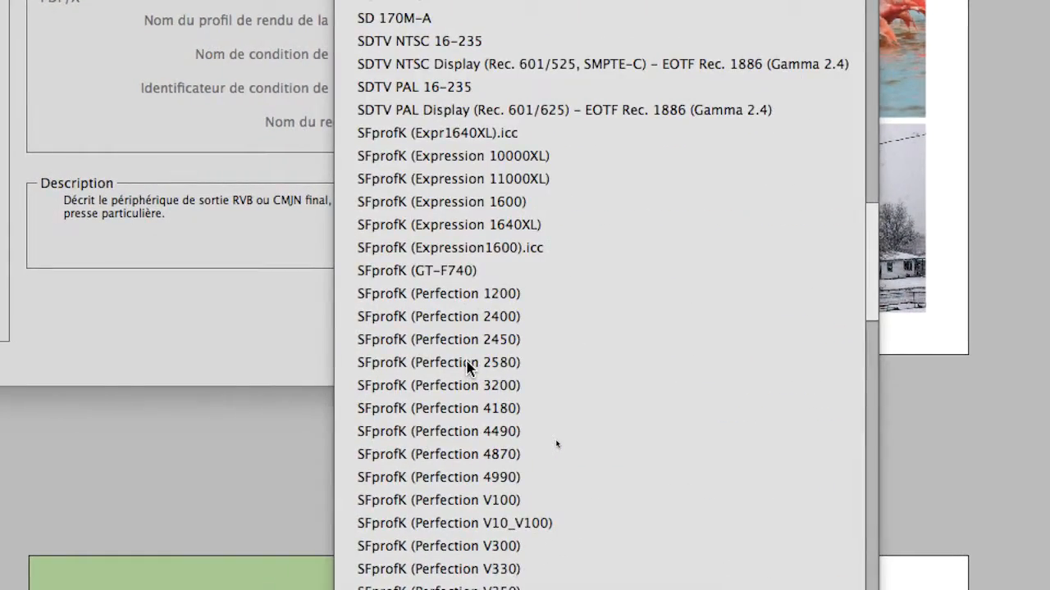
scroll(550, 437, "down", 15)
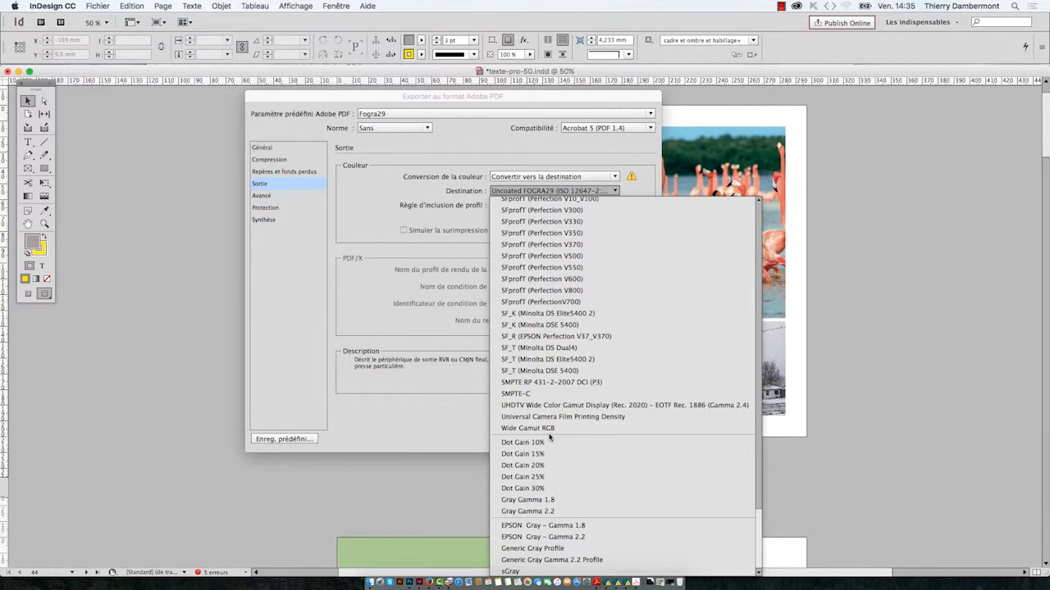
Review the CMYK profiles among the destination choices, from Coated FOGRA27 to PSO Uncoated ISO12647 (ECI), and cancel the PDF export
scroll(550, 437, "up", 10)
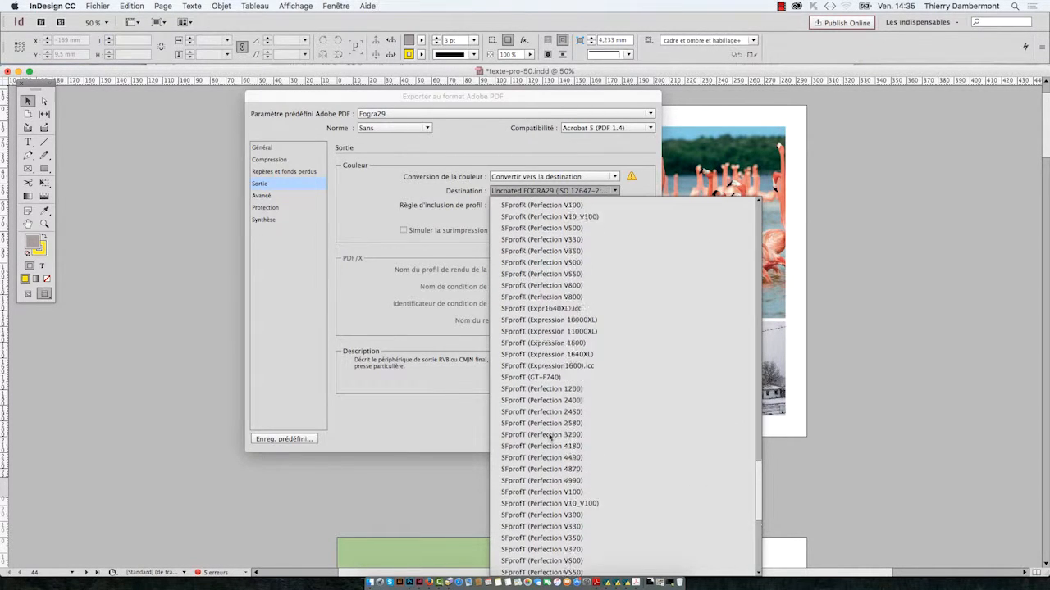
scroll(550, 437, "up", 8)
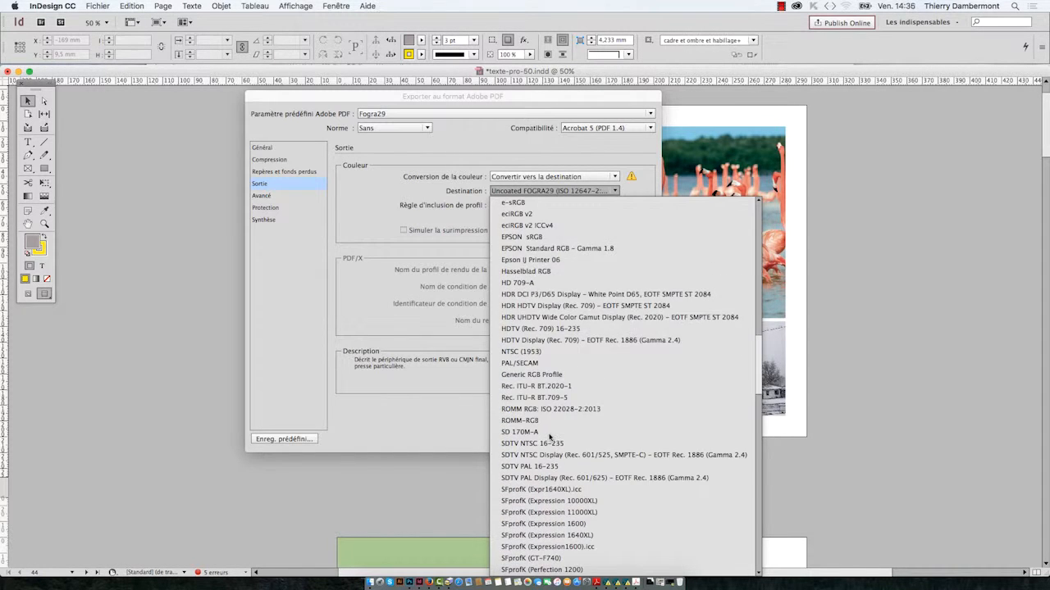
scroll(550, 437, "up", 3)
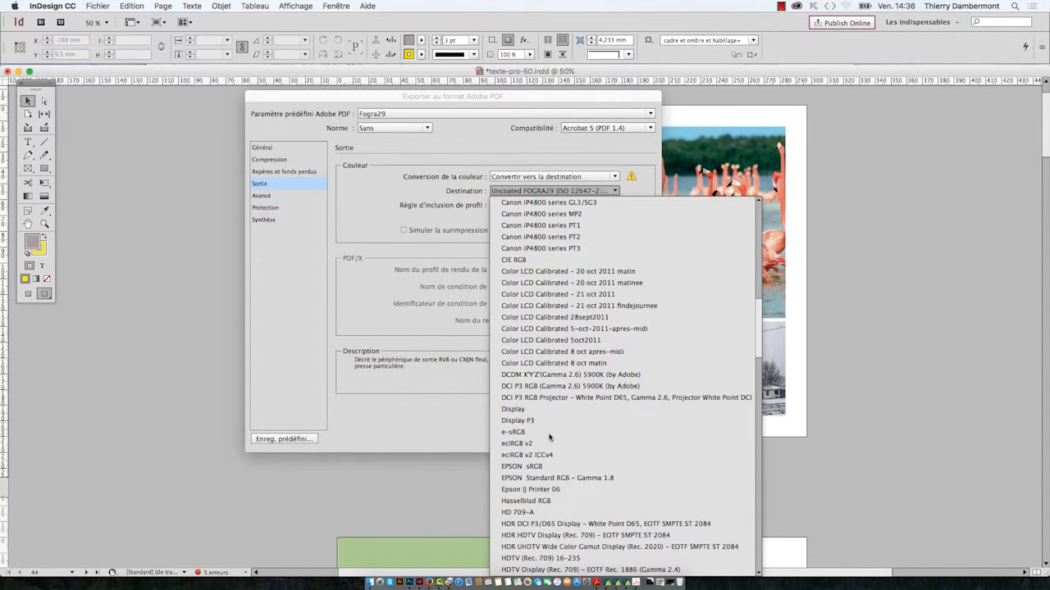
scroll(549, 437, "up", 10)
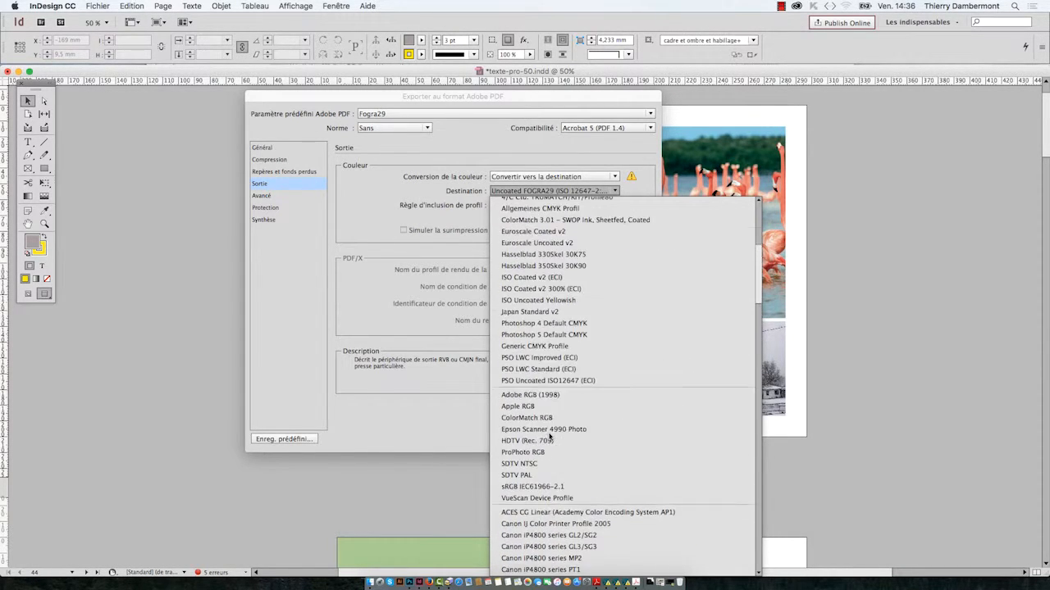
scroll(551, 439, "up", 3)
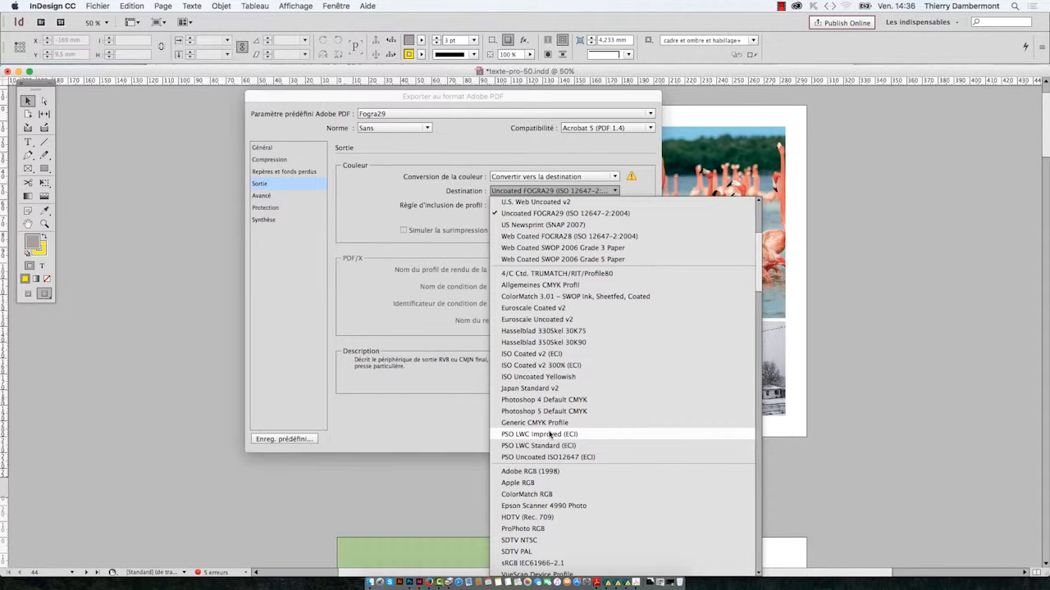
scroll(575, 424, "up", 4)
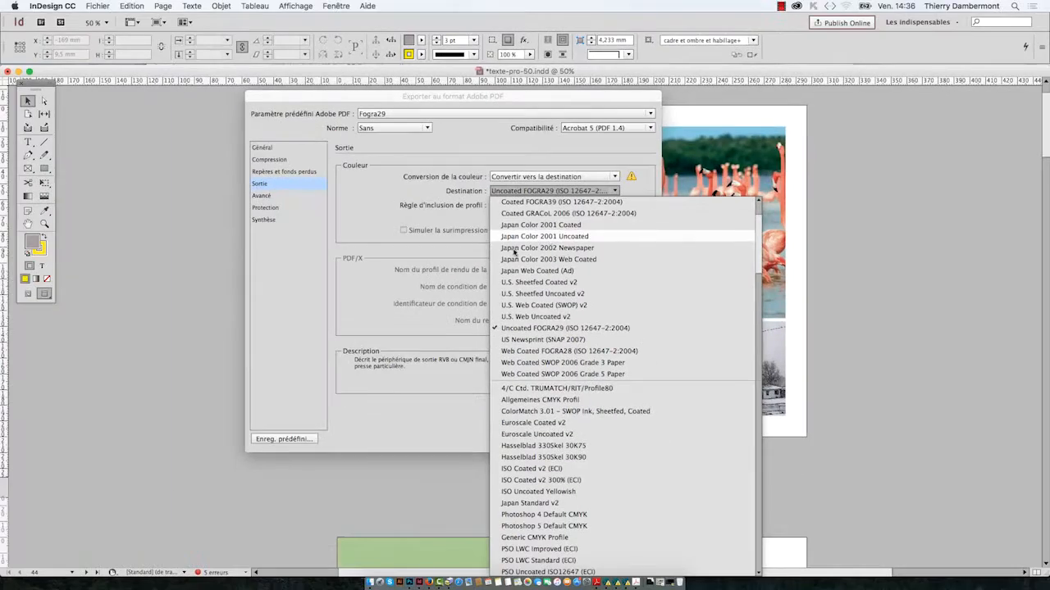
scroll(539, 298, "up", 3)
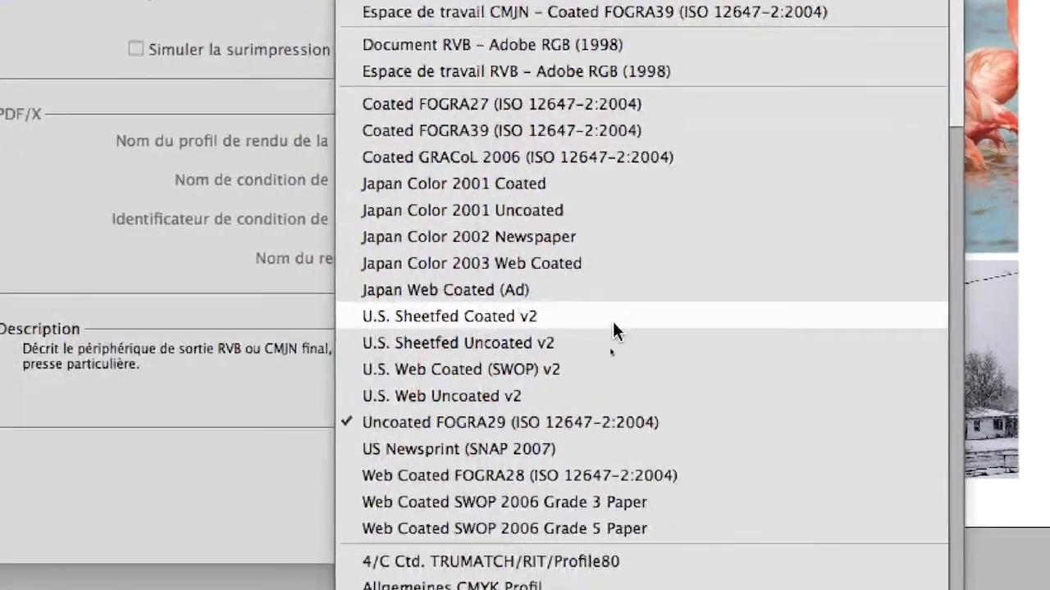
scroll(614, 331, "down", 10)
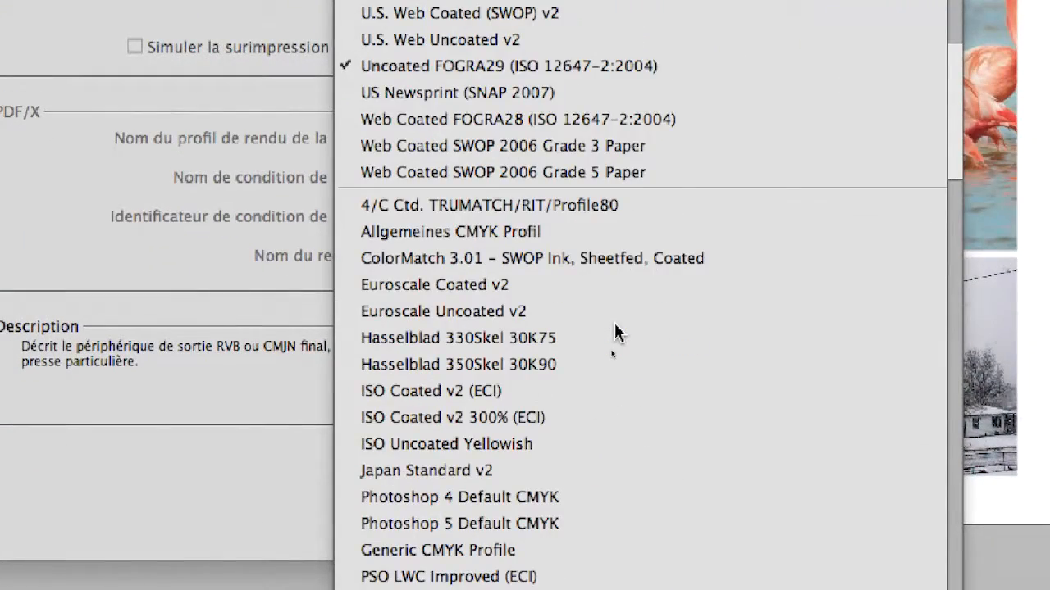
scroll(617, 332, "down", 3)
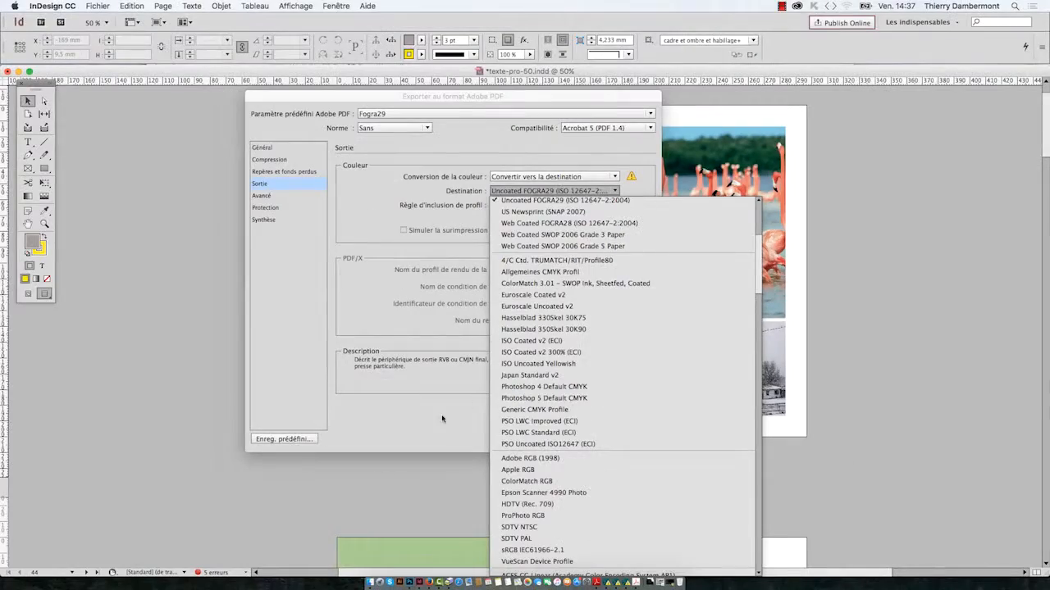
left_click(236, 563)
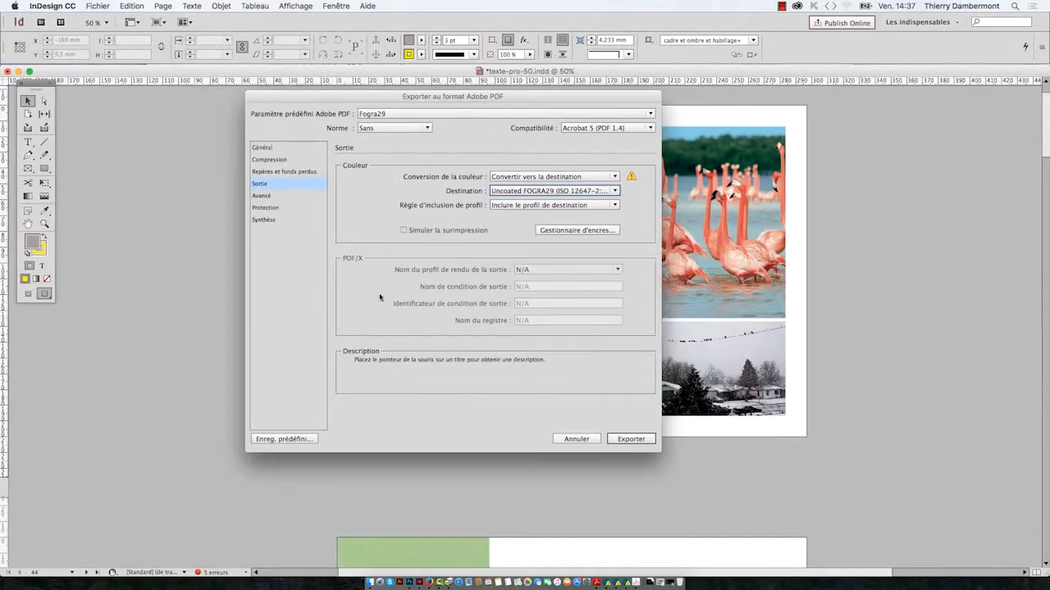
left_click(584, 441)
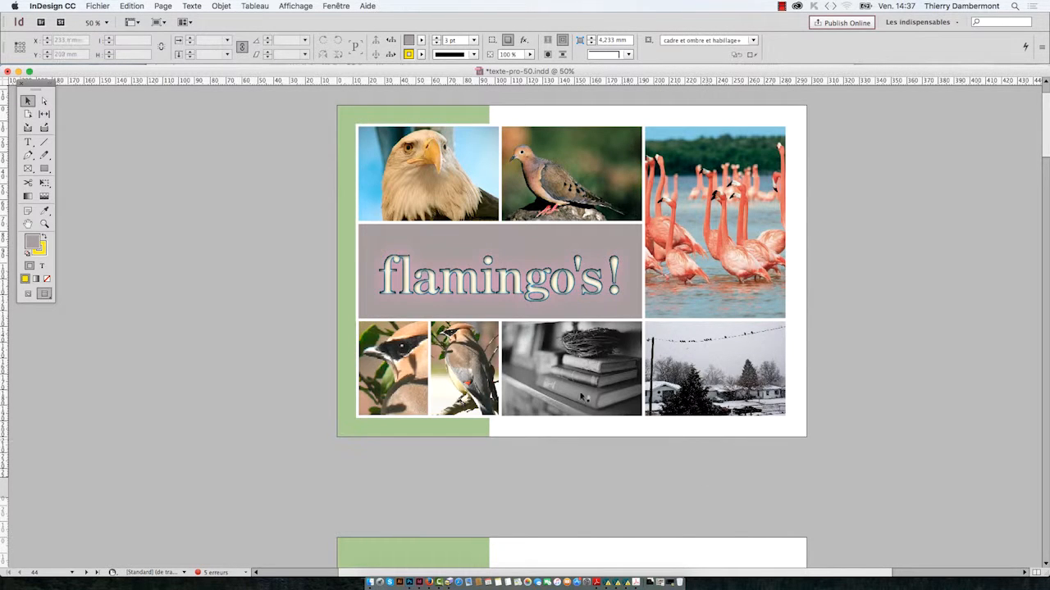
Minimize the texte-pro-50.indd document window and switch to the project folder in Finder
key("super+Tab")
key("super+Tab")
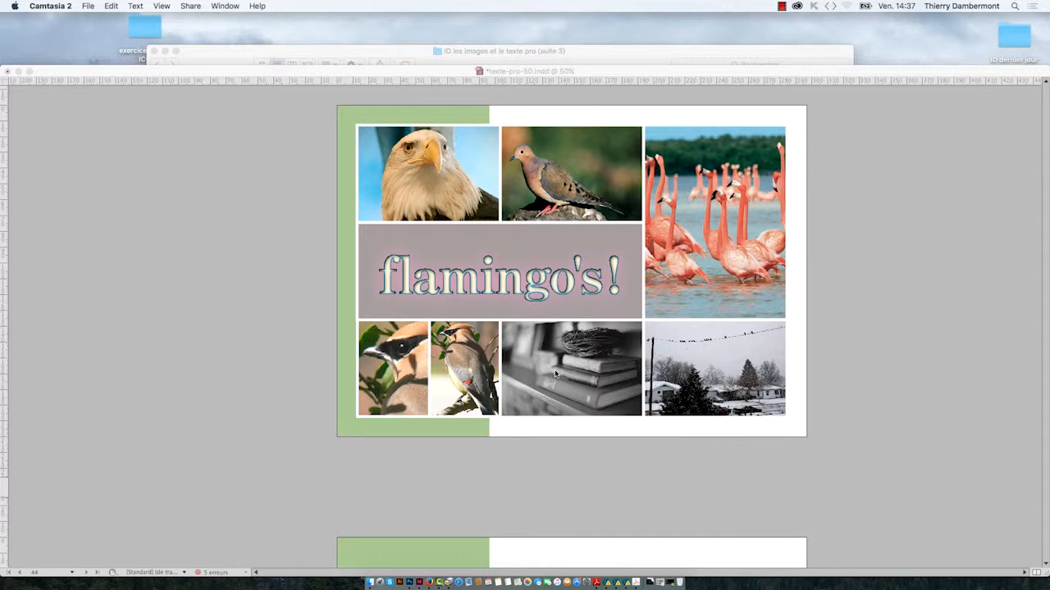
key("super+Tab")
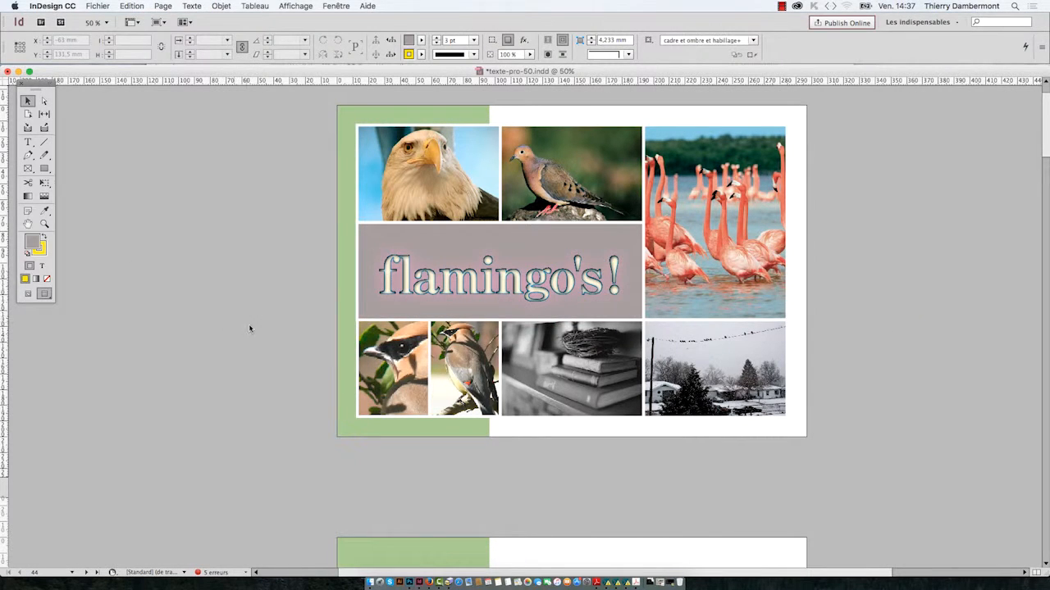
key("super+Tab")
left_click(367, 312)
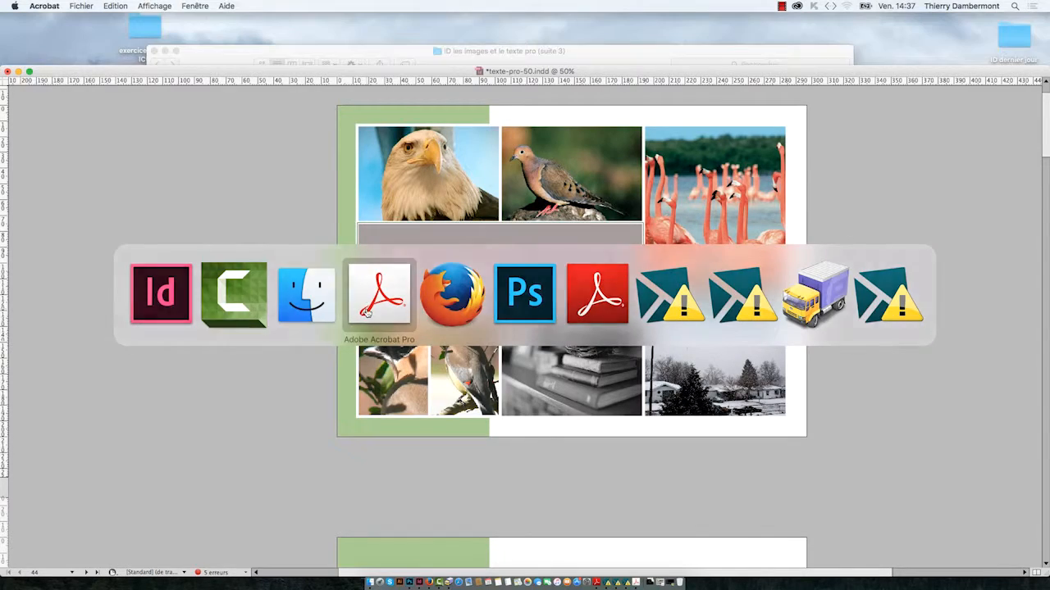
left_click(18, 72)
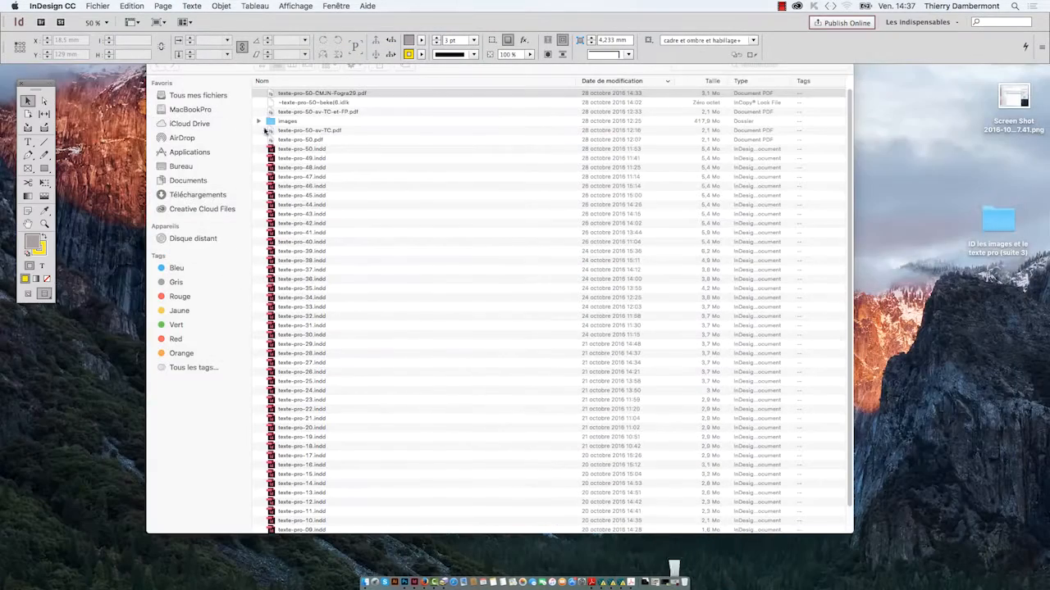
left_click(217, 455)
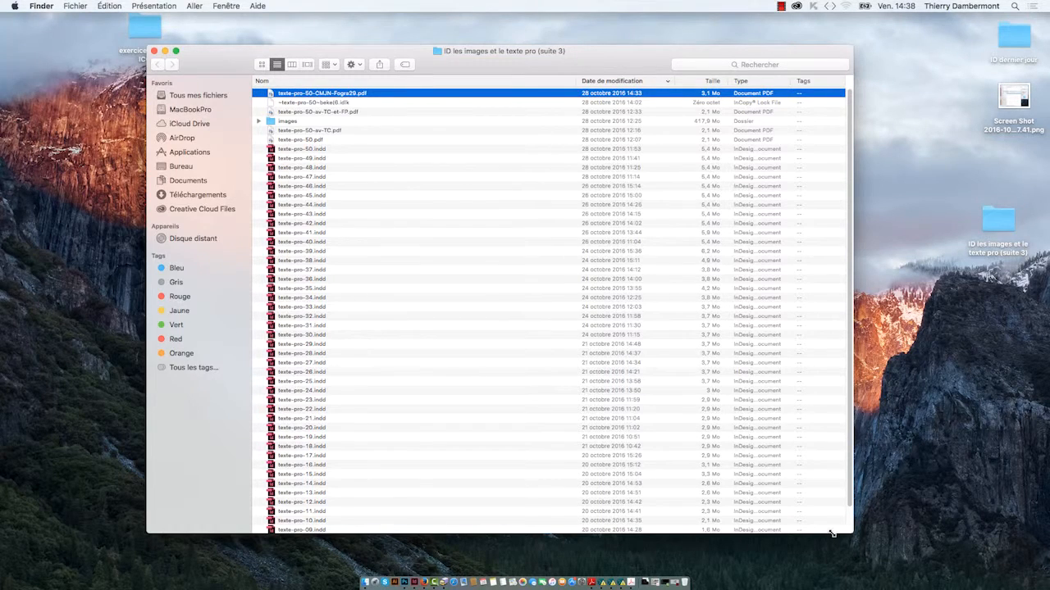
Shrink the Finder window while keeping full file names readable, and open texte-pro-50-CMJN-Fogra29.pdf
left_click_drag(831, 534, 643, 494)
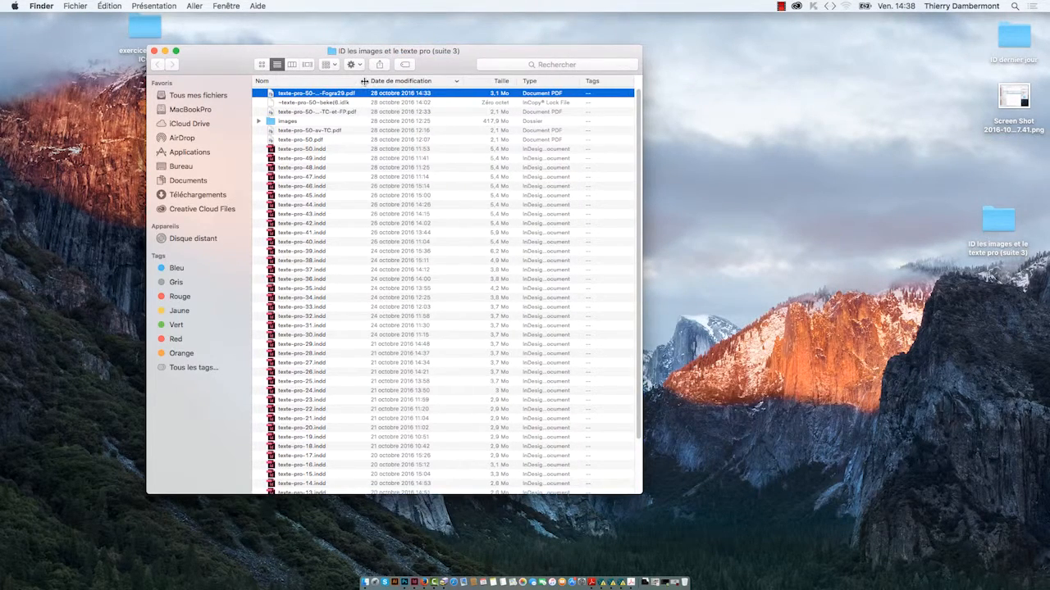
left_click_drag(364, 81, 417, 80)
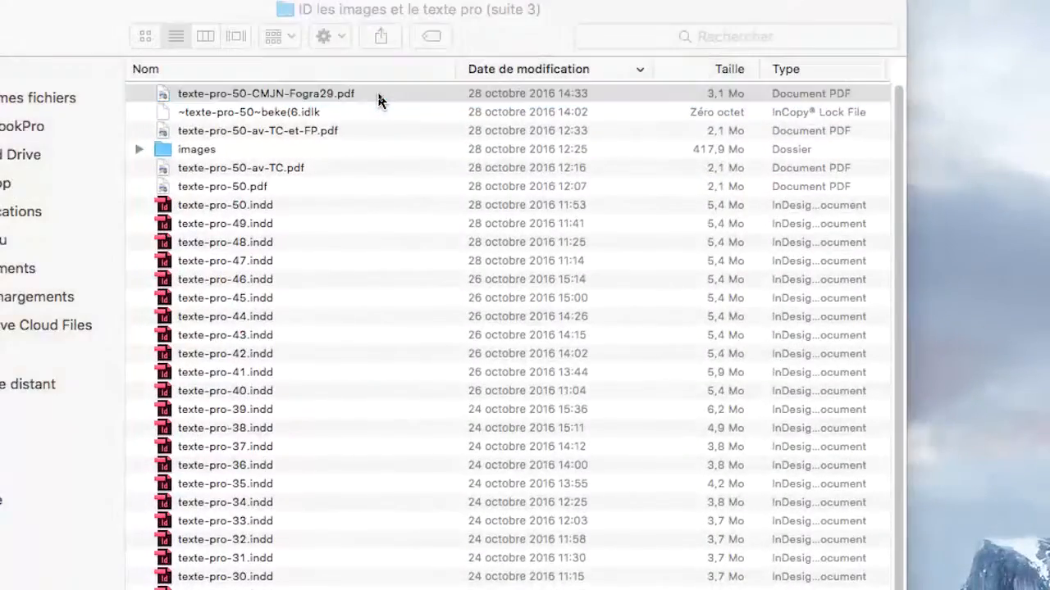
double_click(379, 99)
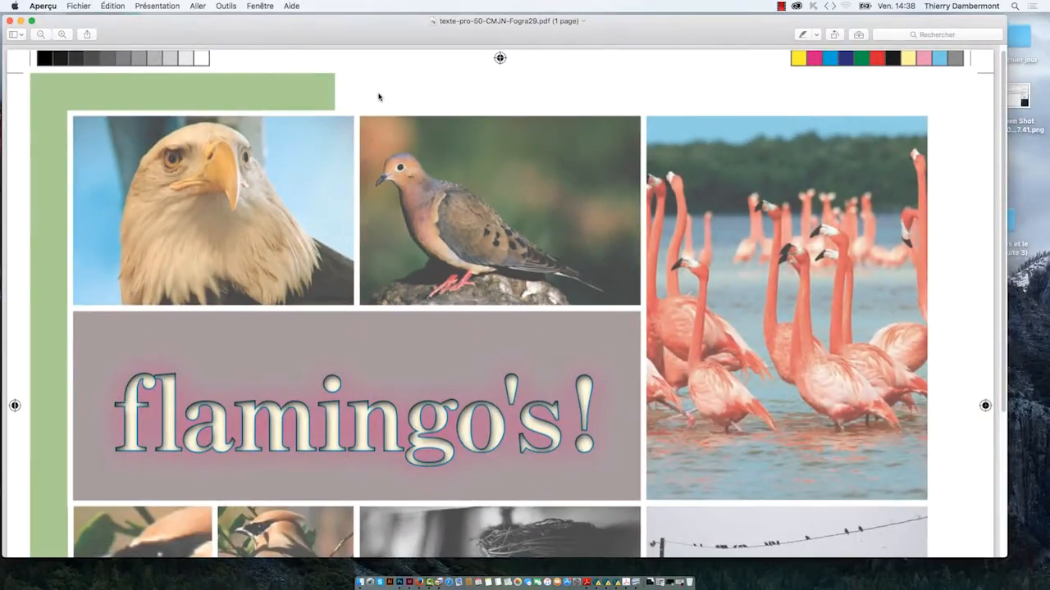
Examine the exported page in the PDF, both whole and close up, including its colour bars and upper registration mark
scroll(745, 451, "down", 1)
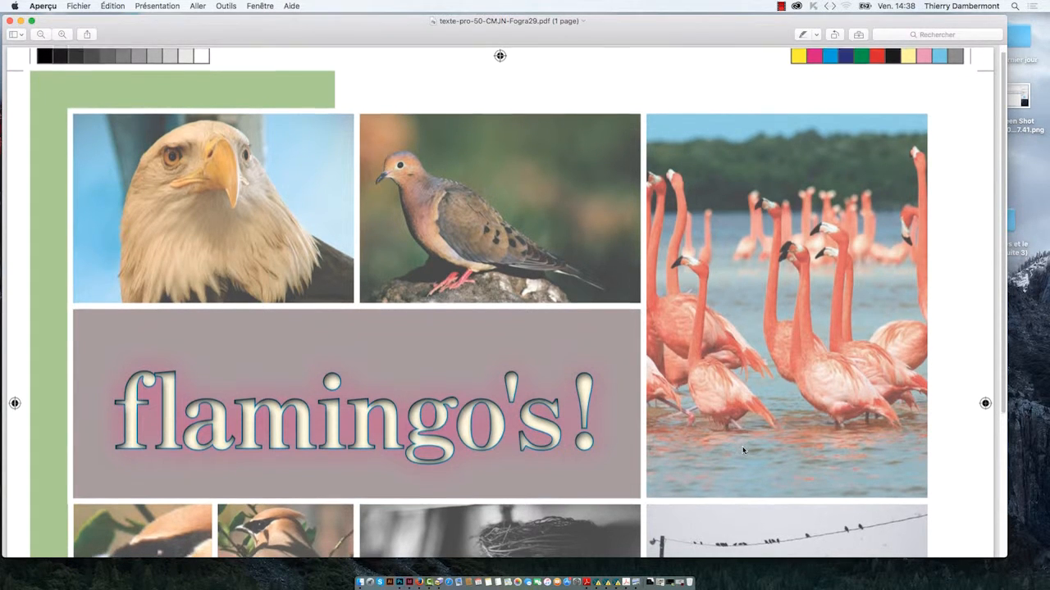
double_click(41, 34)
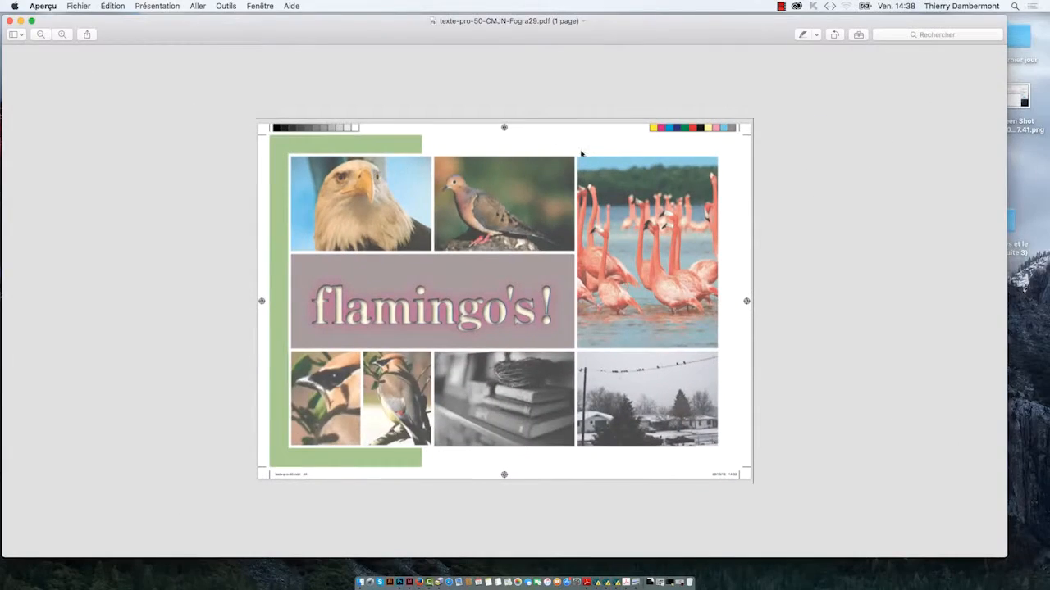
left_click(61, 33)
left_click(61, 34)
left_click(61, 33)
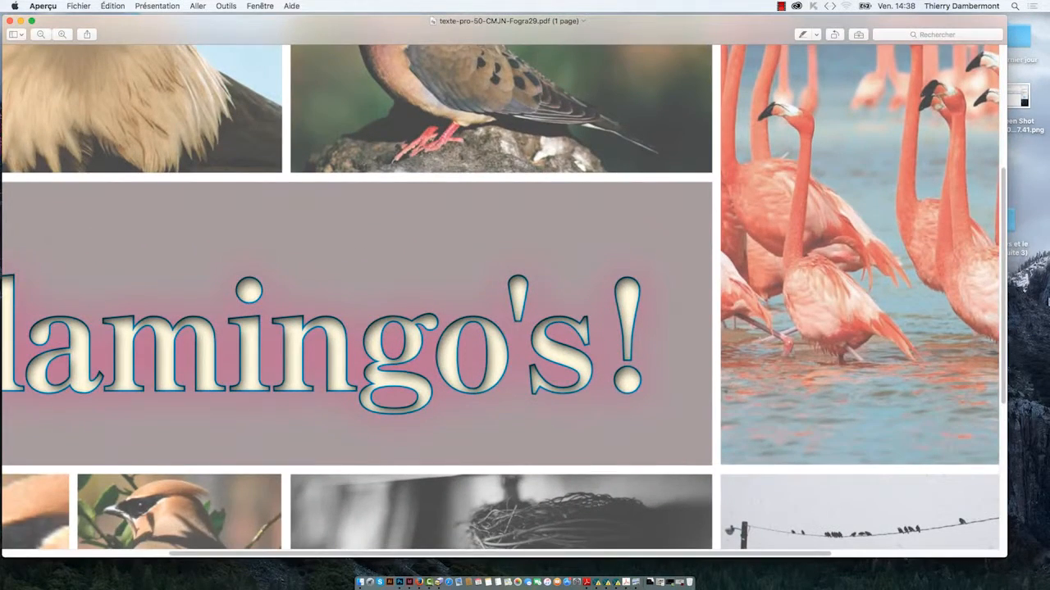
scroll(988, 69, "up", 6)
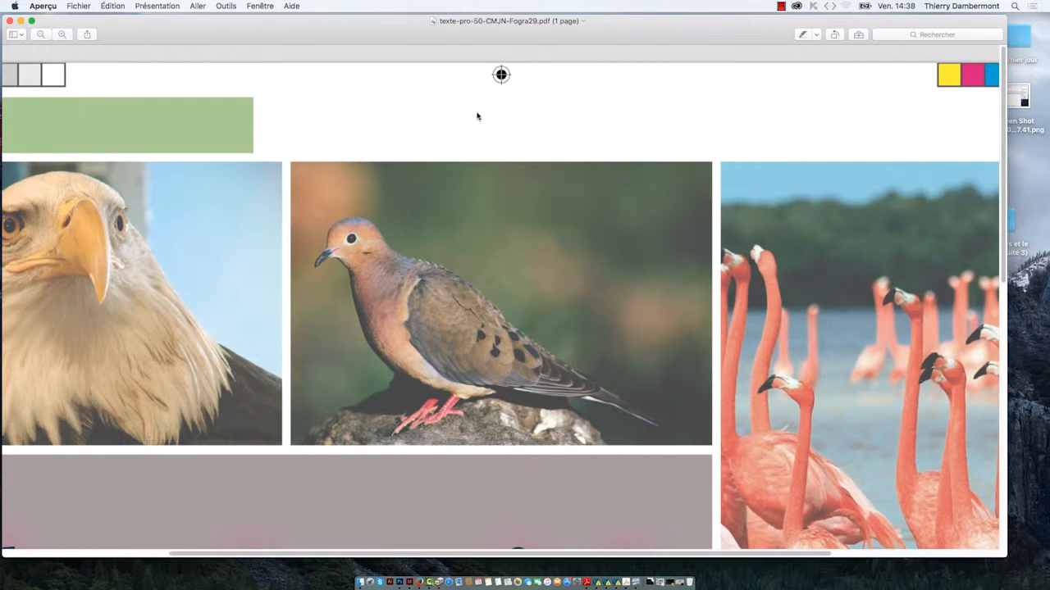
left_click(64, 34)
left_click(63, 34)
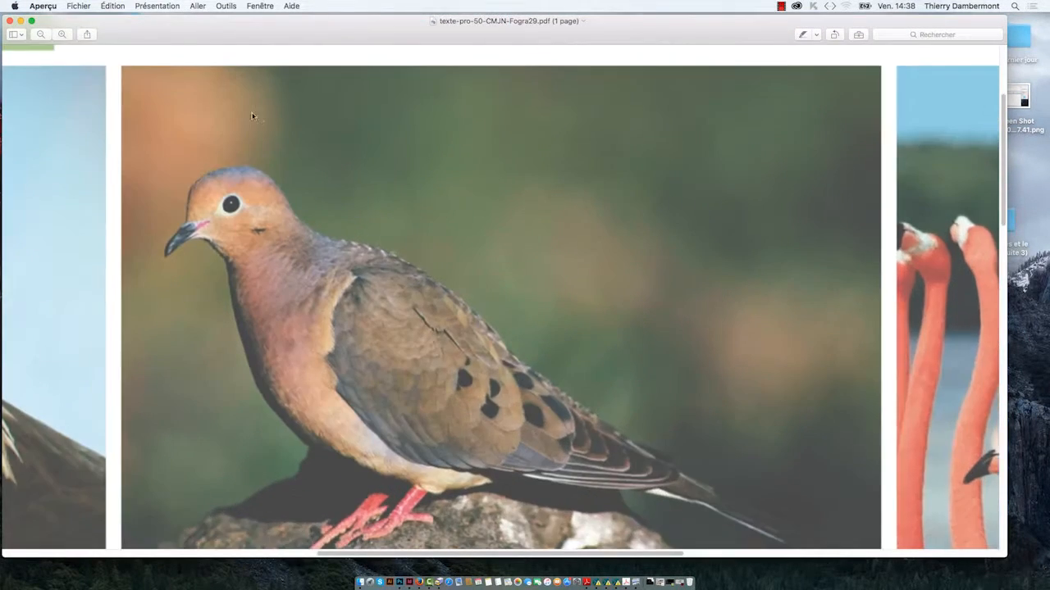
scroll(263, 122, "up", 5)
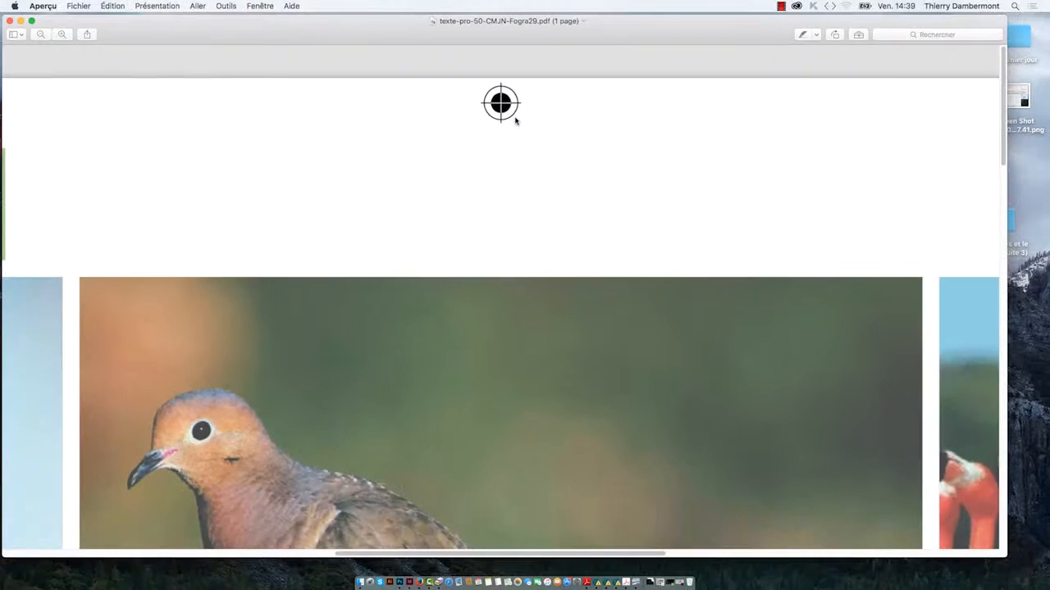
left_click(42, 34)
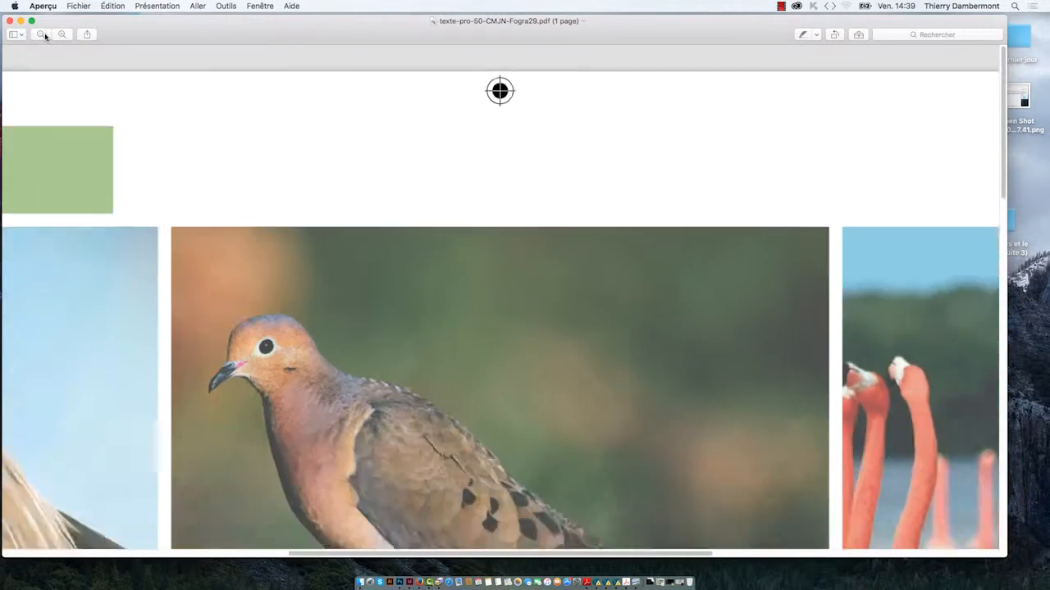
left_click(42, 34)
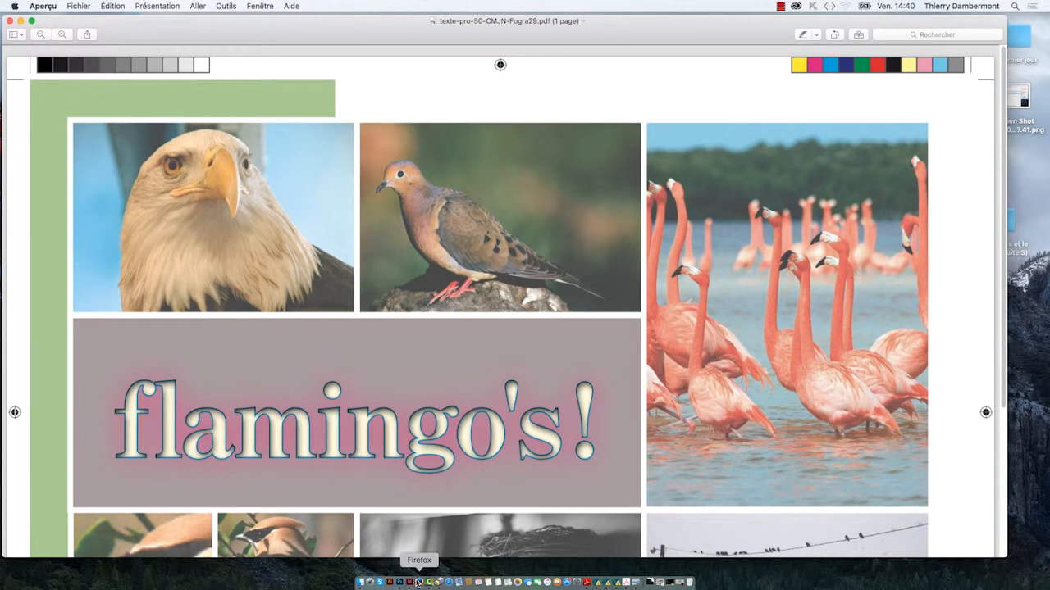
Switch to Firefox, search the web for "densitometer" and show the image results
left_click(419, 582)
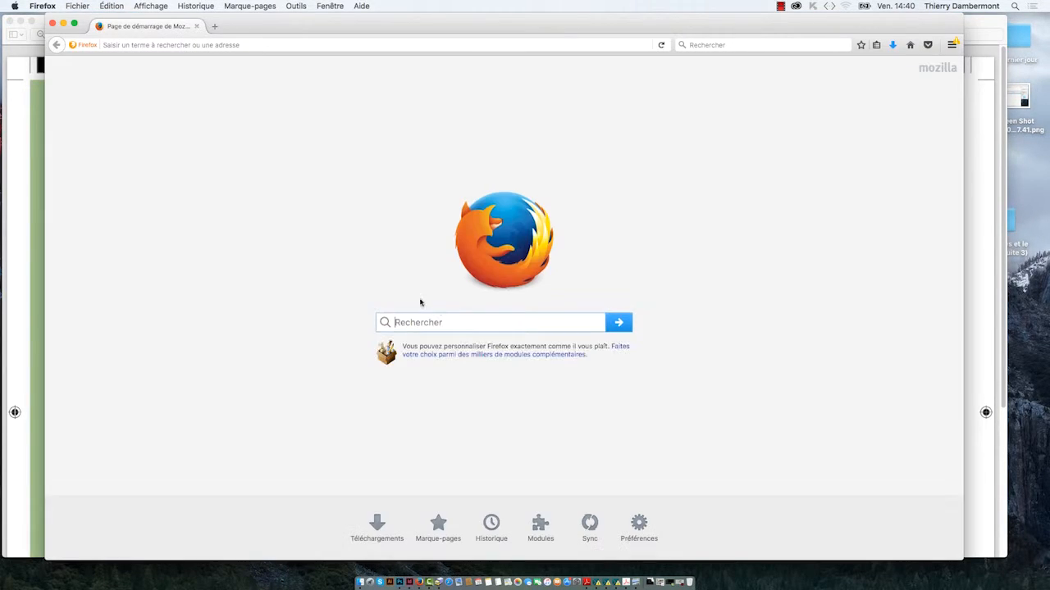
left_click(435, 322)
type("den")
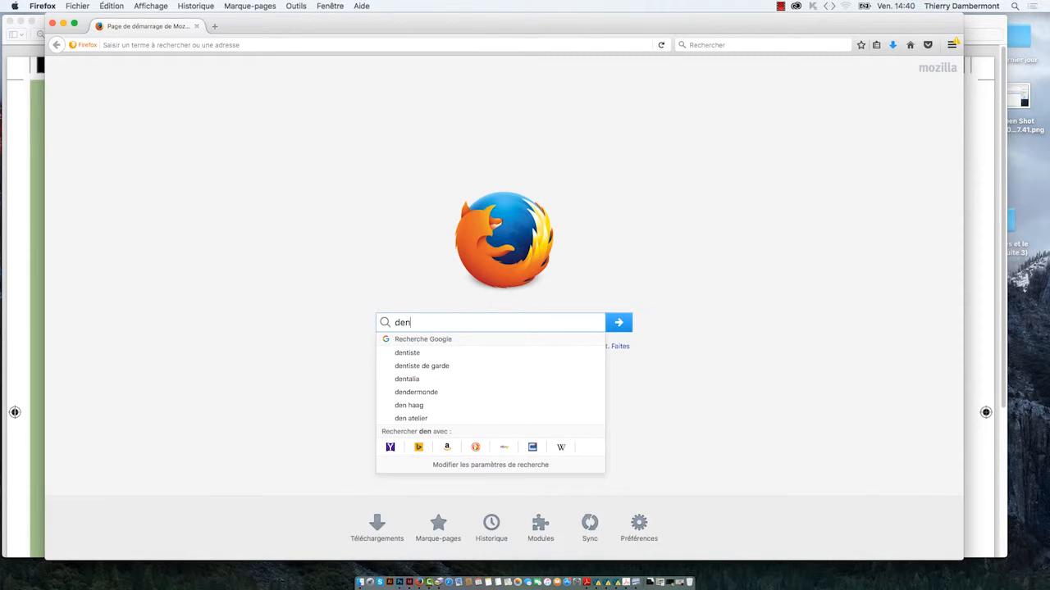
type("sitometer")
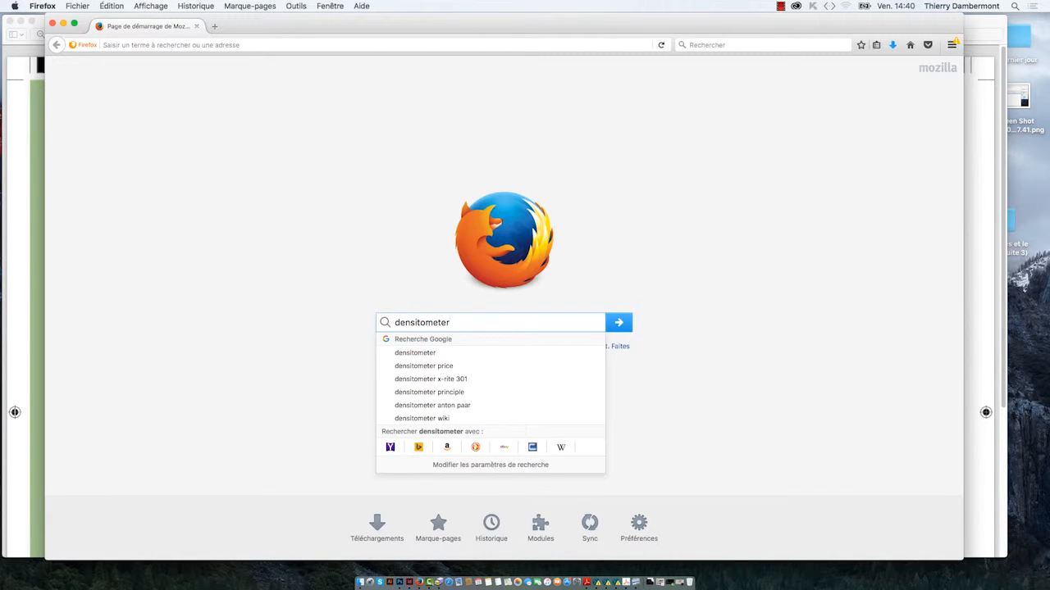
key("Return")
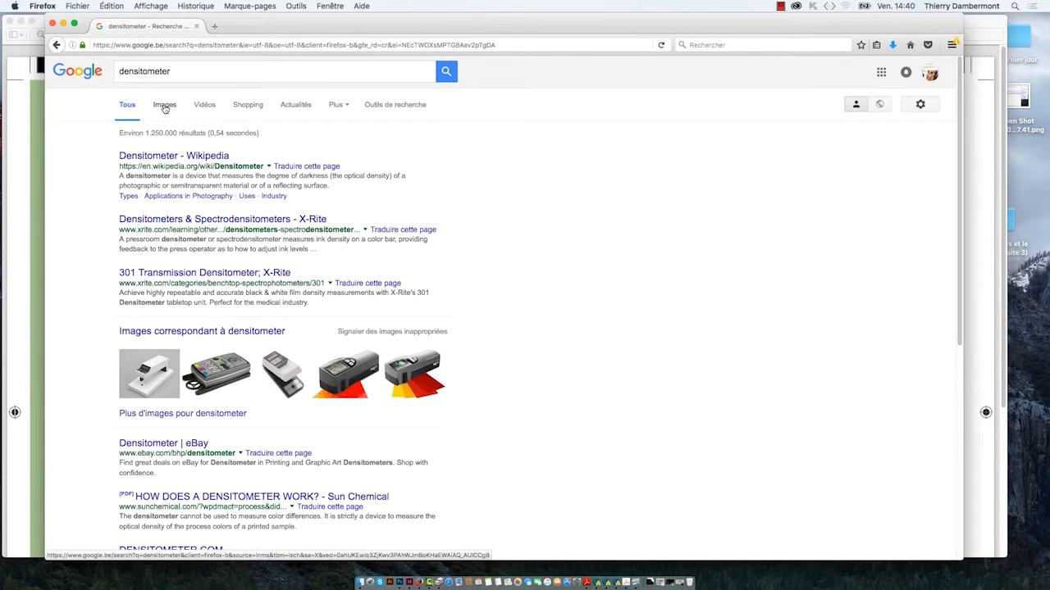
left_click(164, 107)
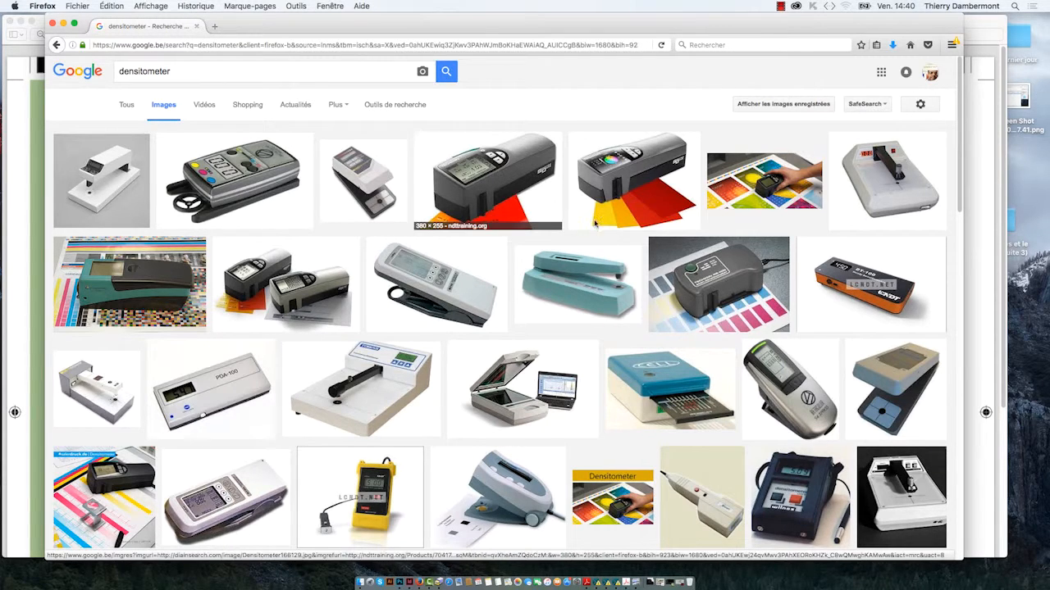
Open the Printernational picture of a handheld densitometer on a printed calendar sheet at full size and enlarge it
left_click(783, 195)
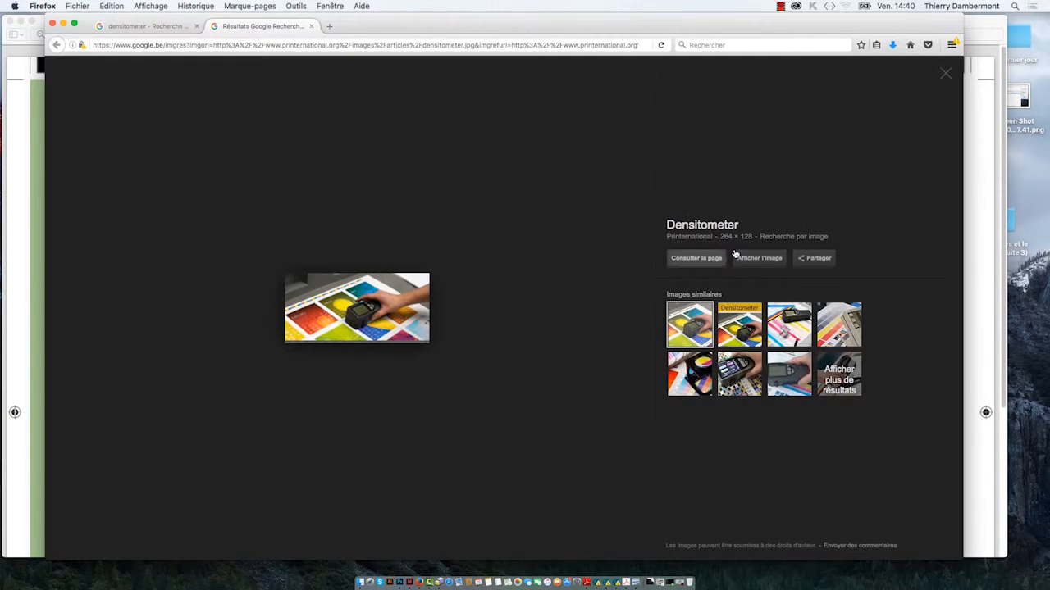
left_click(738, 258)
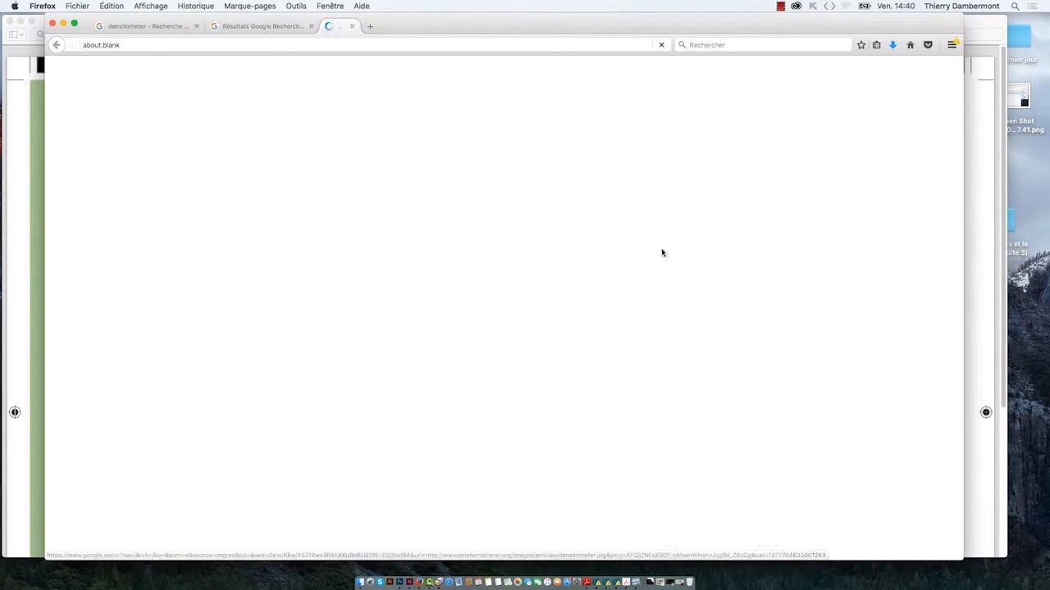
key("super+plus")
key("super+plus")
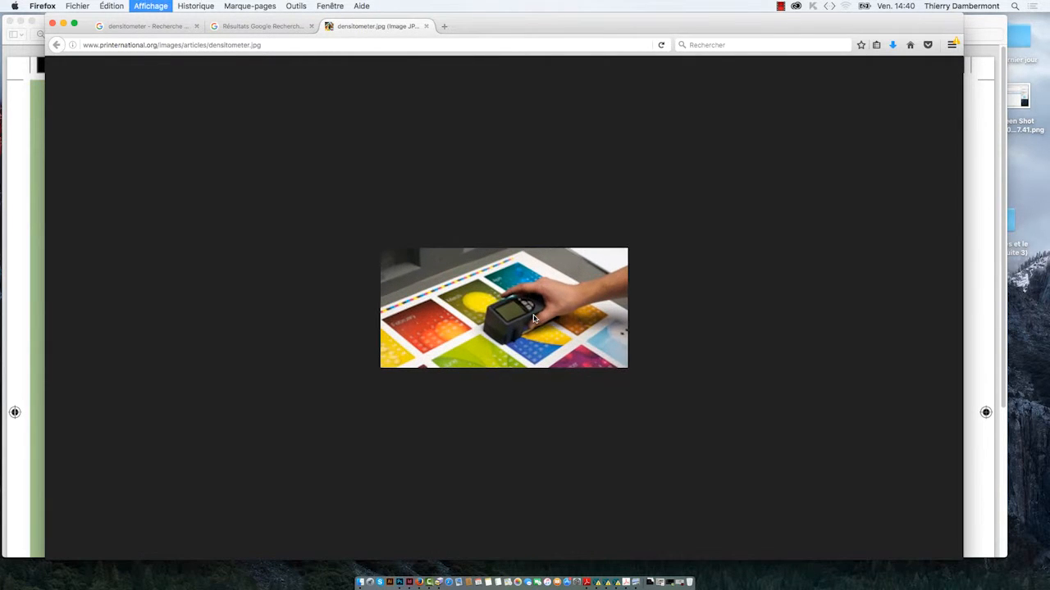
key("super+plus")
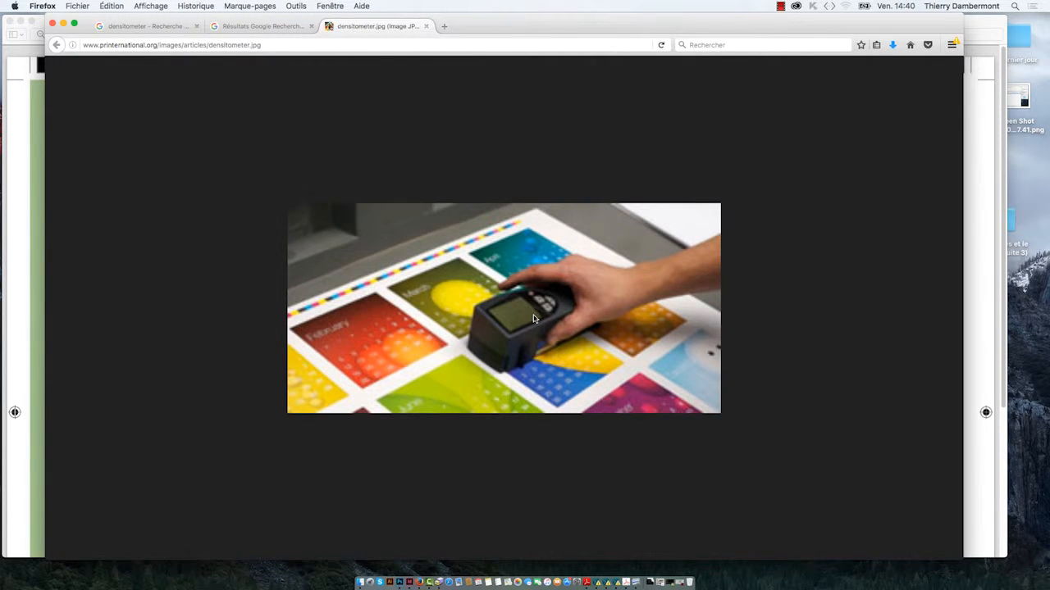
Return to the densitometer image results and view the GretagMacbeth D19C picture in a separate tab
left_click(234, 29)
left_click(97, 26)
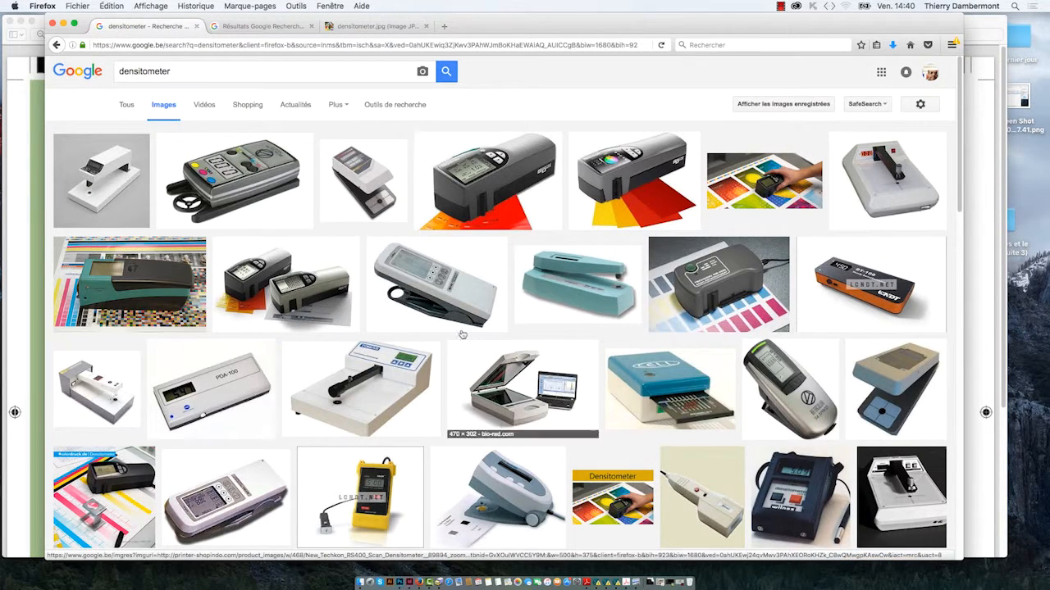
scroll(435, 316, "down", 1)
left_click(156, 287, "super")
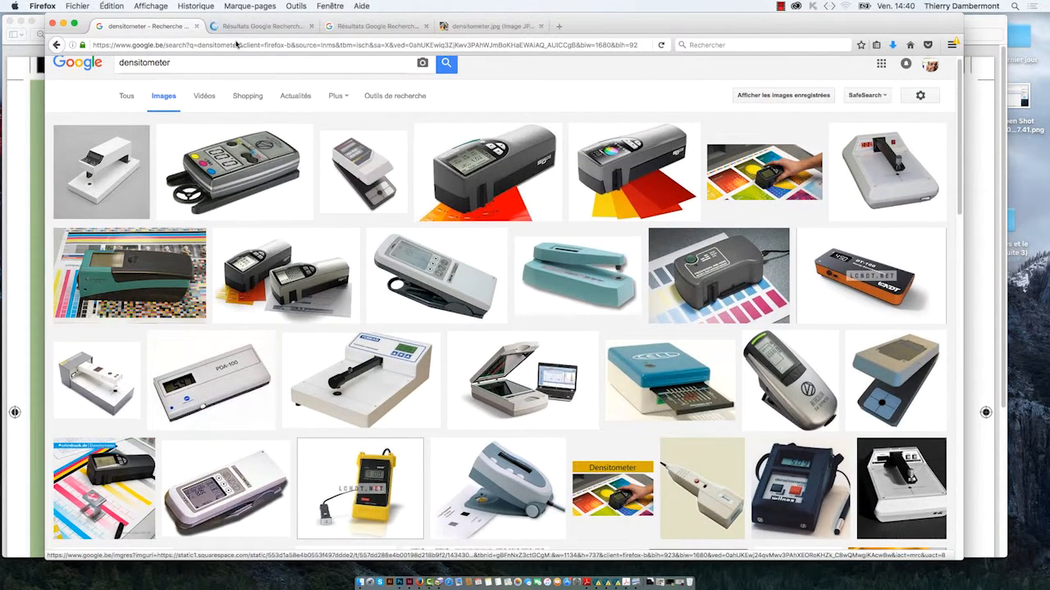
left_click(249, 27)
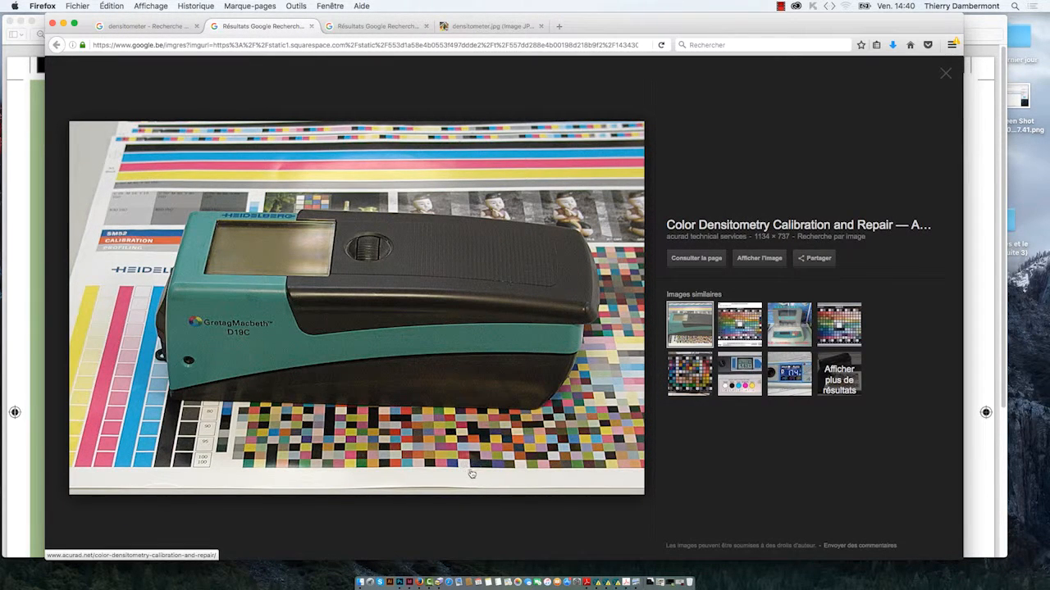
Browse further through the densitometer image results for a device shown measuring a printed colour bar
left_click(159, 27)
scroll(515, 326, "down", 1)
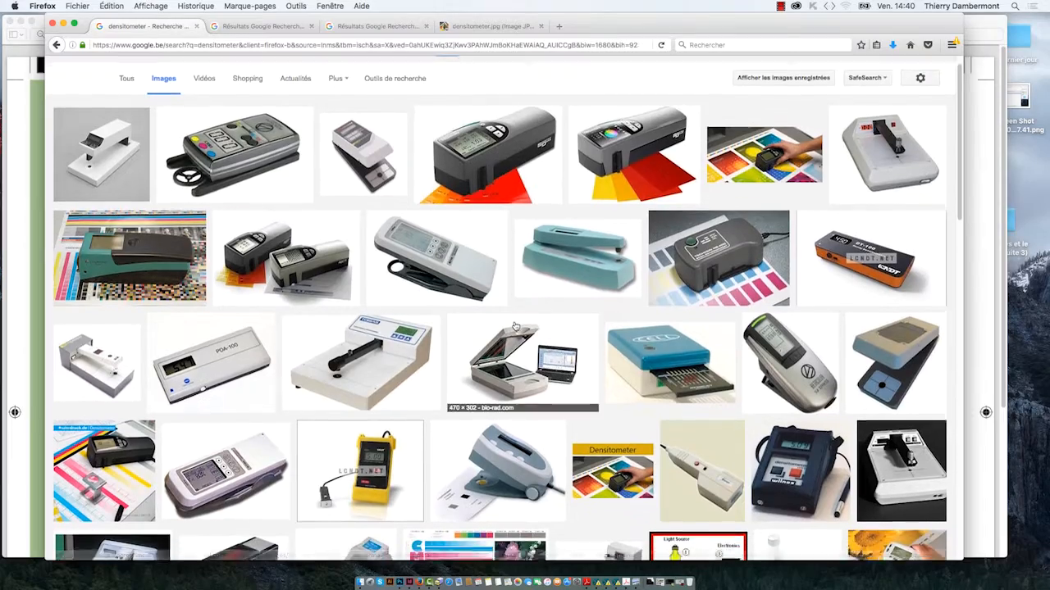
scroll(515, 326, "down", 4)
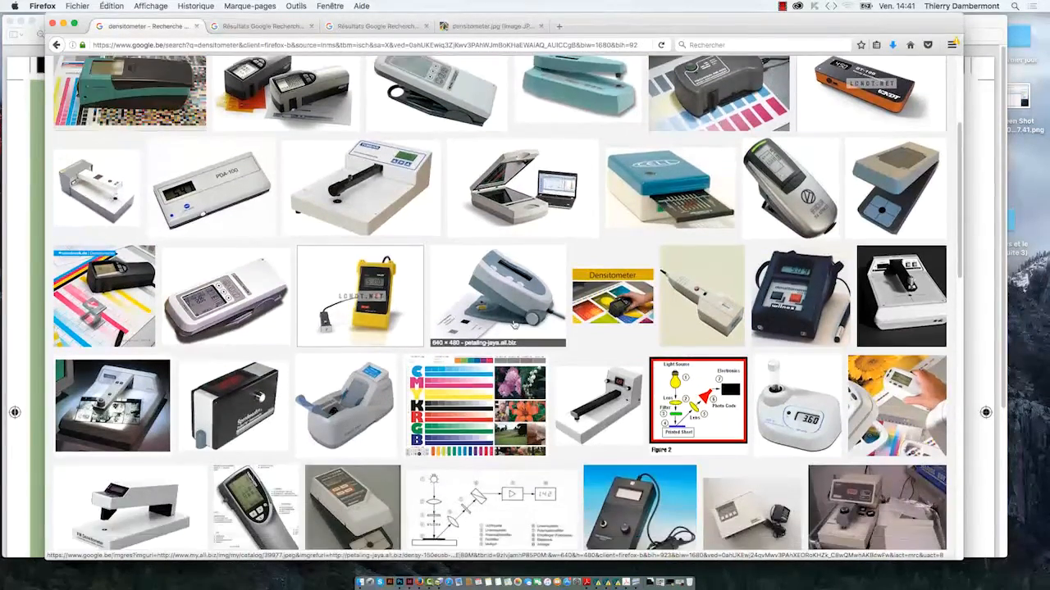
scroll(515, 326, "down", 4)
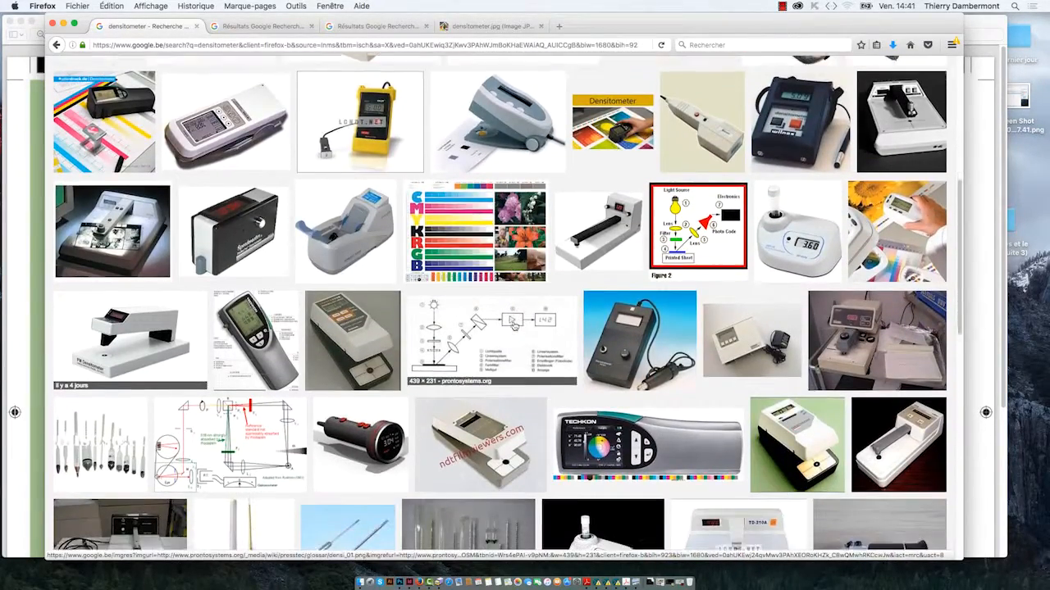
scroll(513, 326, "down", 4)
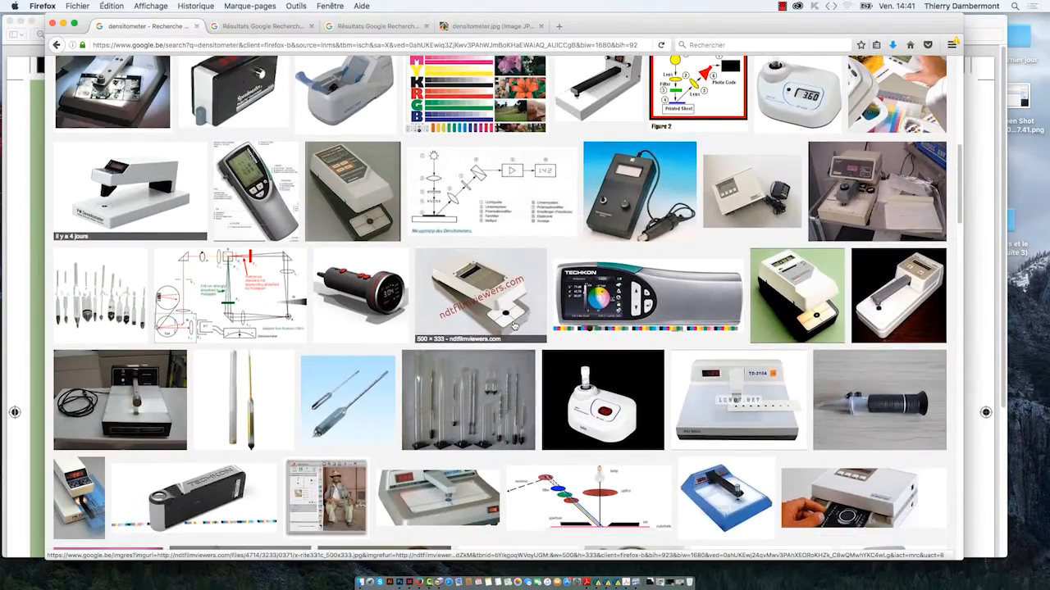
scroll(513, 325, "up", 12)
scroll(510, 323, "down", 16)
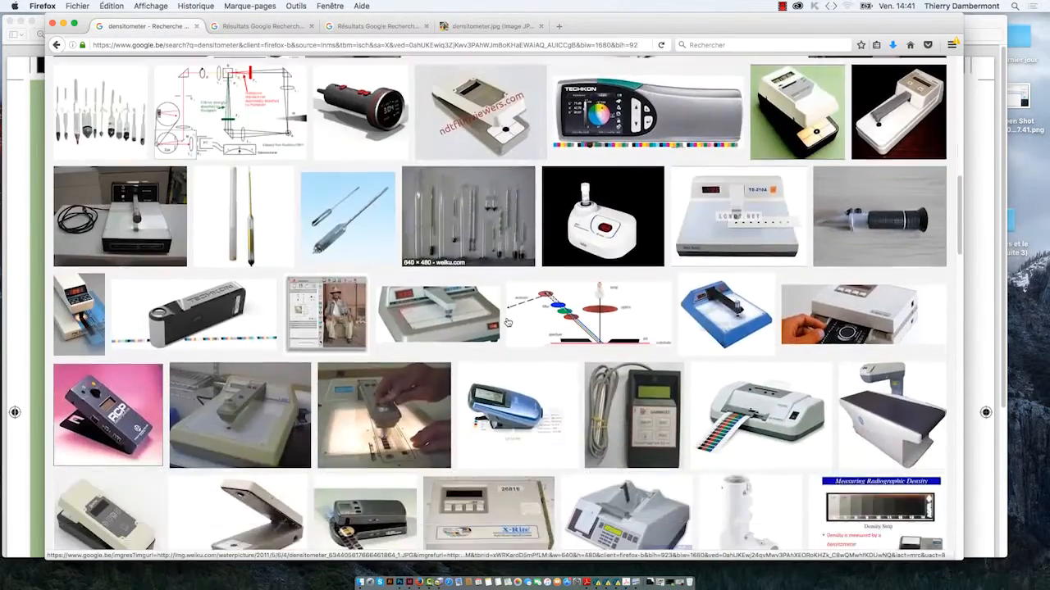
scroll(508, 322, "down", 2)
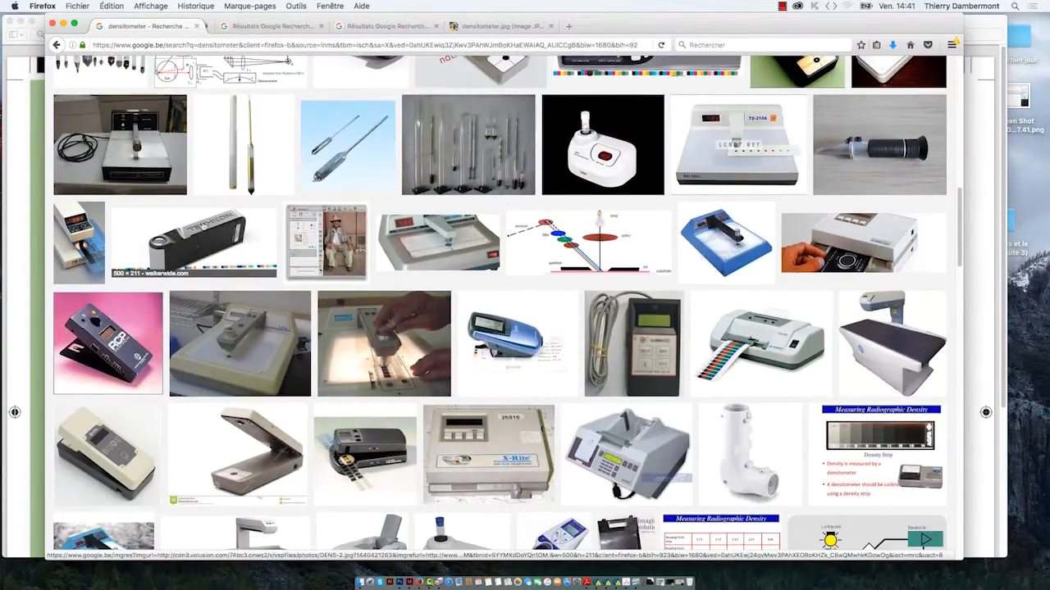
Open the Techkon densitometer picture DENS-2.jpg on its own and enlarge it to examine the colour strip beneath the device
left_click(254, 29)
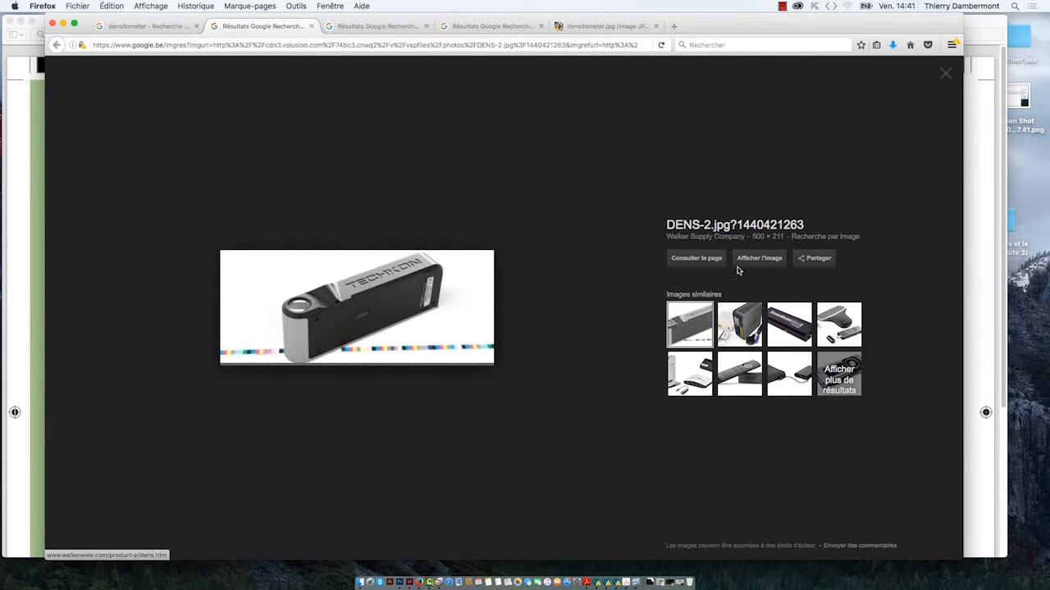
left_click(751, 260)
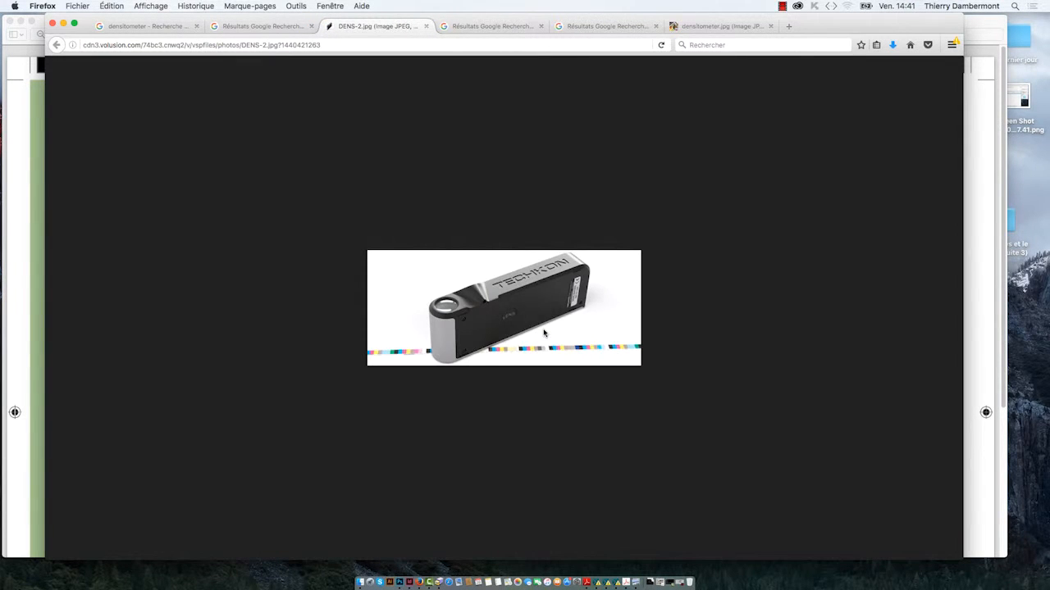
key("super+plus")
key("super+plus")
key("super+plus")
key("super+plus")
key("super+plus")
key("super+plus")
key("super+plus")
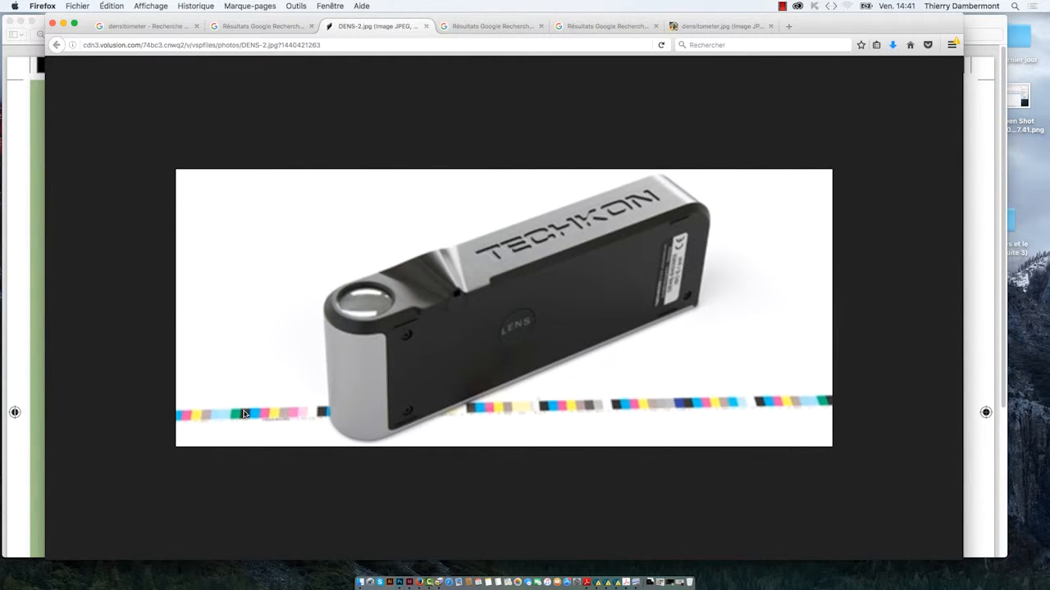
Go back to the densitometer image results and look through the remaining pictures for other print-related examples
left_click(263, 26)
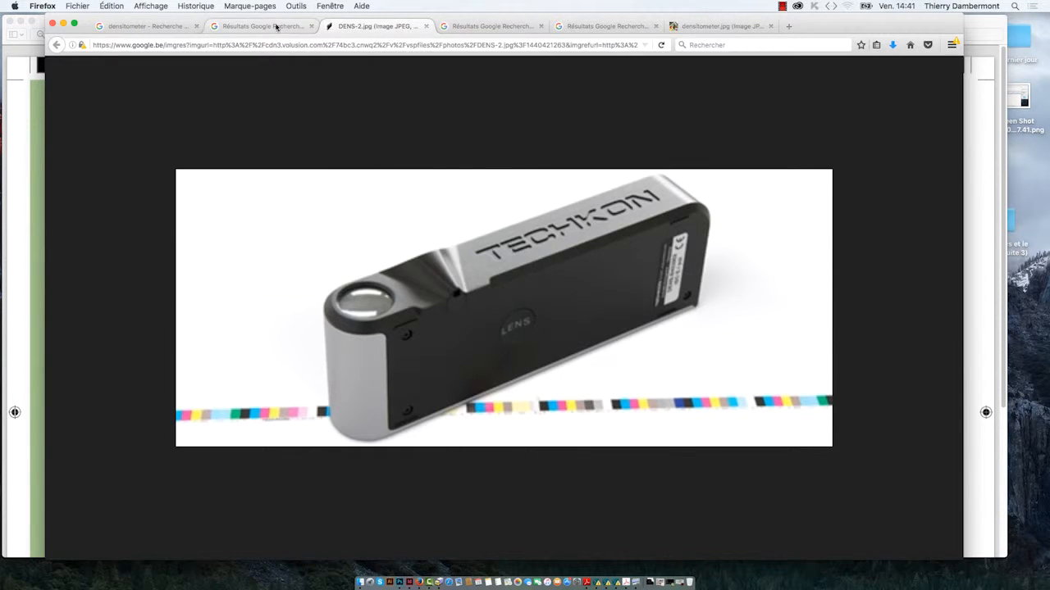
left_click(135, 27)
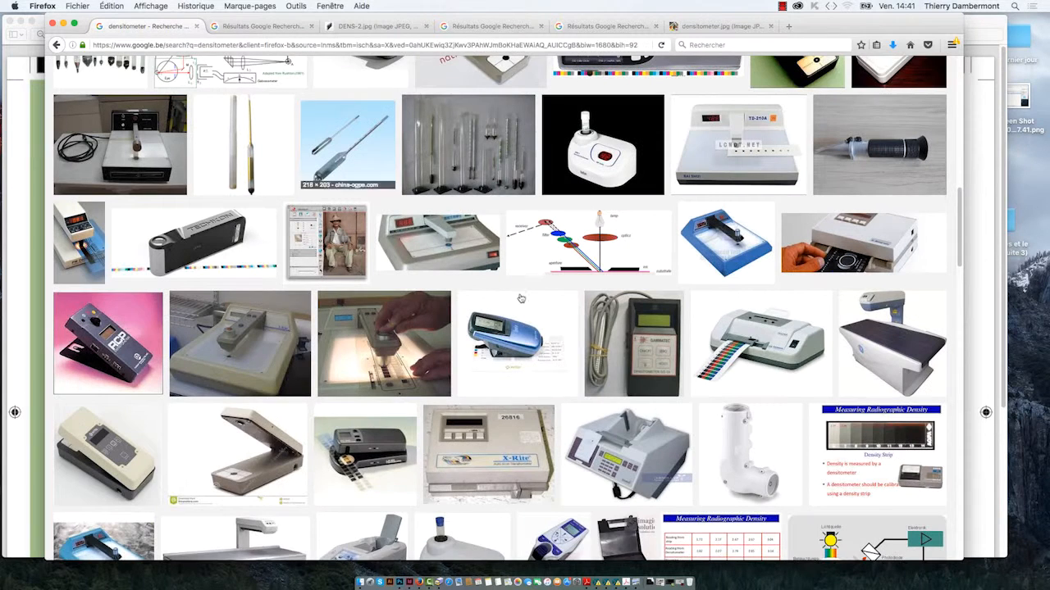
scroll(525, 297, "down", 1)
scroll(525, 296, "down", 2)
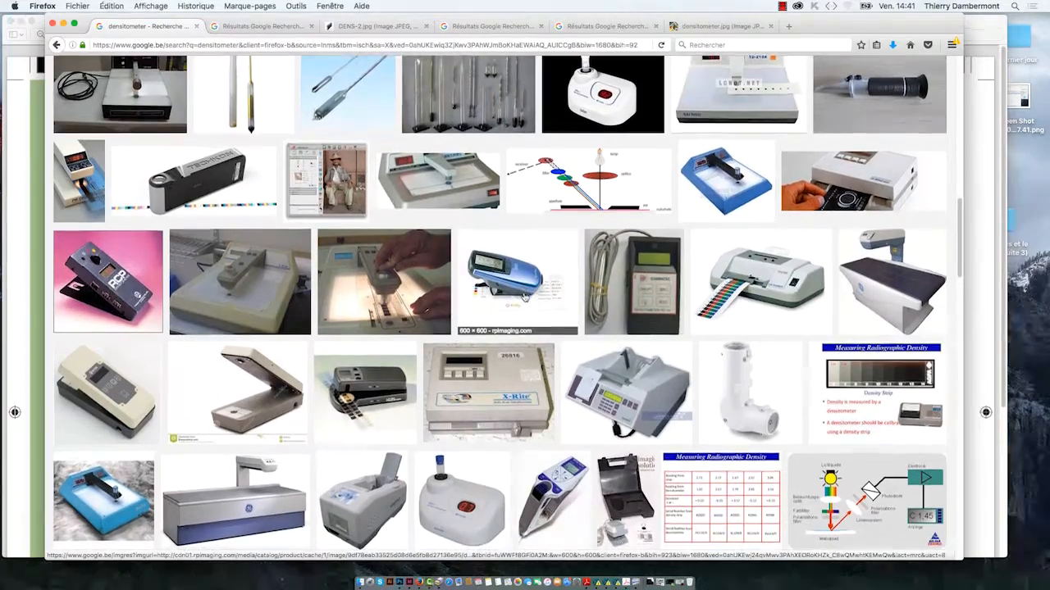
scroll(524, 295, "down", 3)
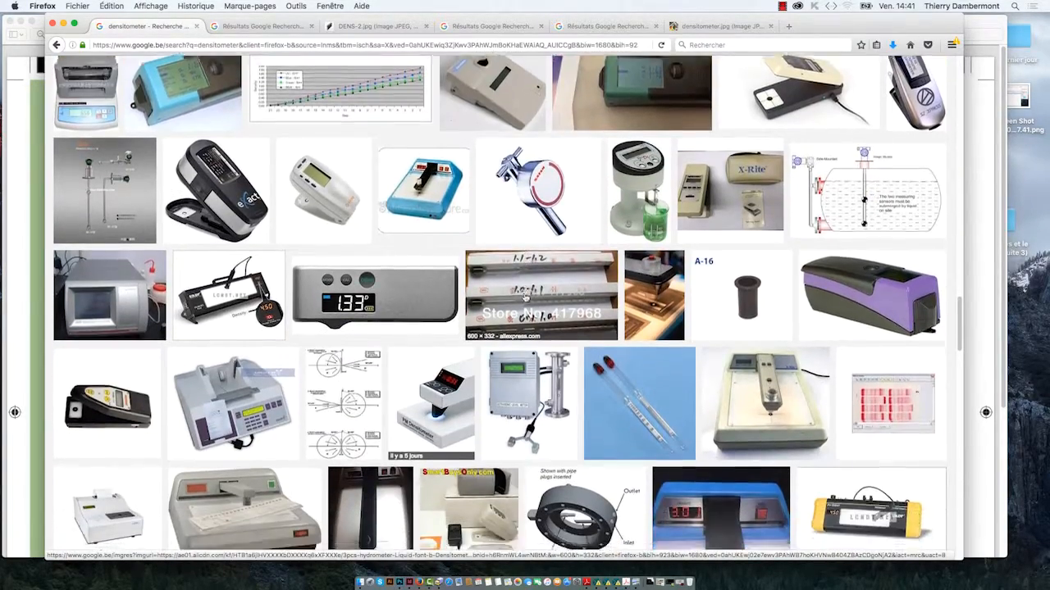
scroll(522, 297, "down", 5)
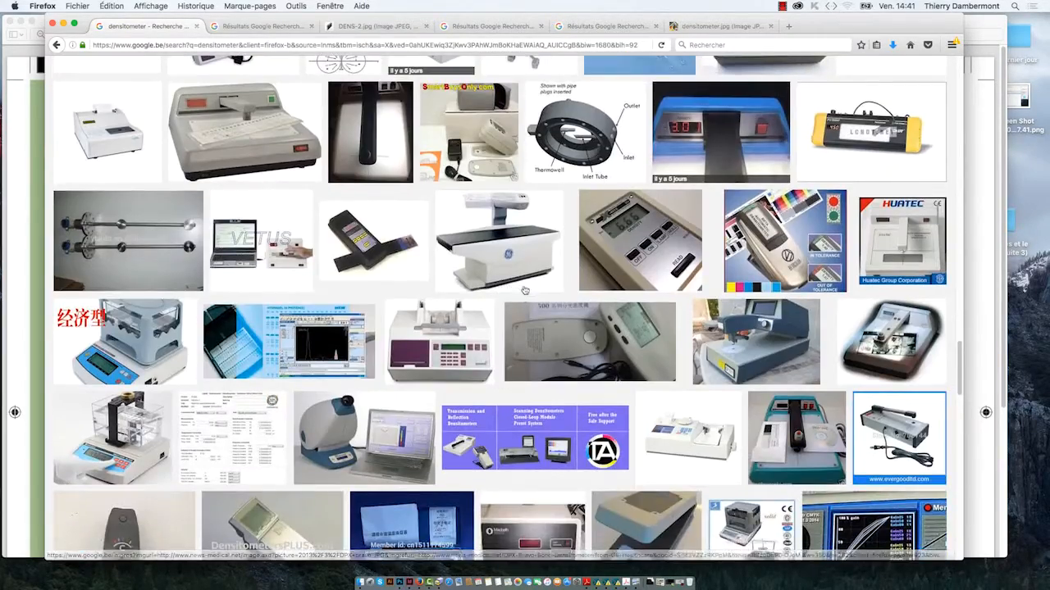
scroll(522, 297, "down", 20)
scroll(524, 287, "up", 20)
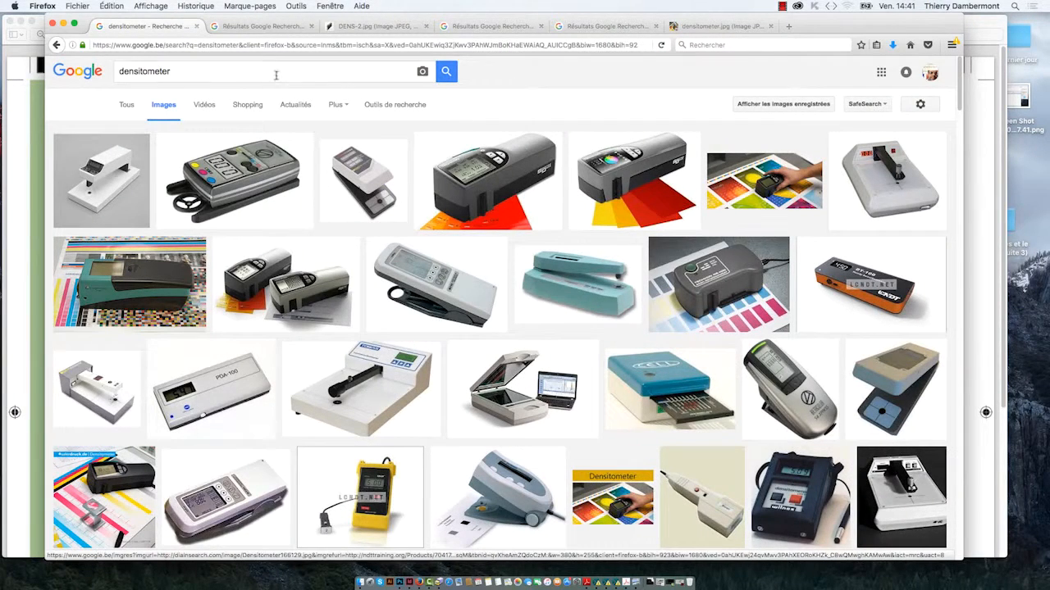
Refine the image search to "densitometer print"
left_click(247, 71)
type("print")
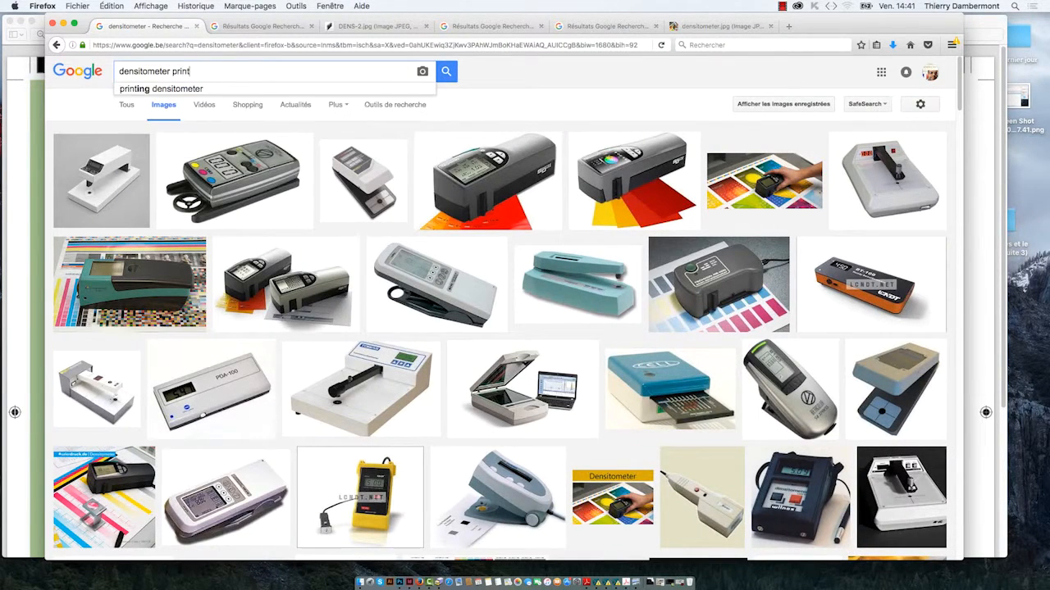
key("Return")
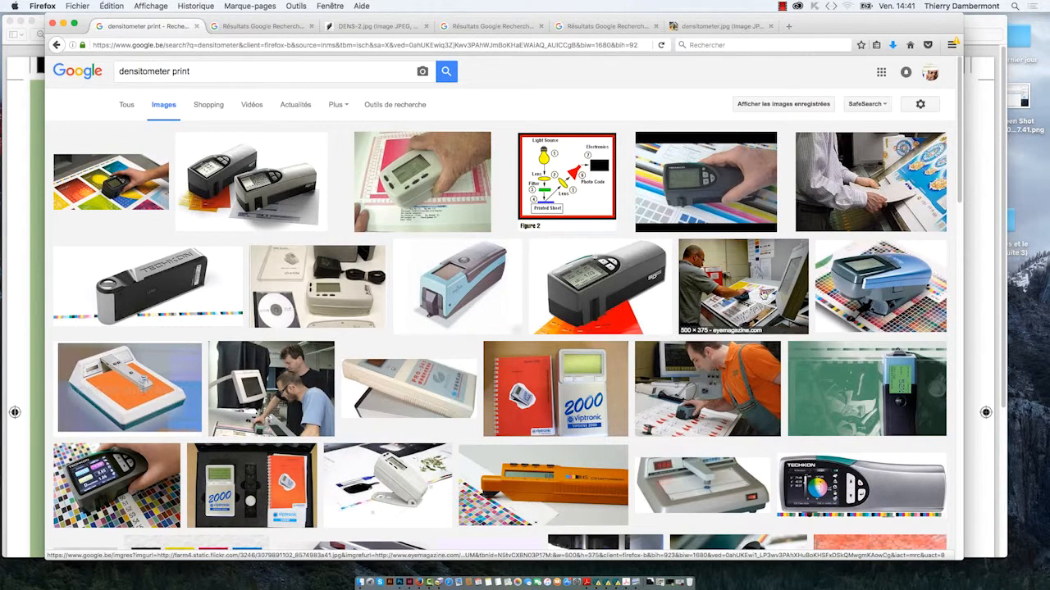
Open densiEye-700.jpg on its own and enlarge it to examine the measuring head over the colour control strip
left_click(886, 290, "super")
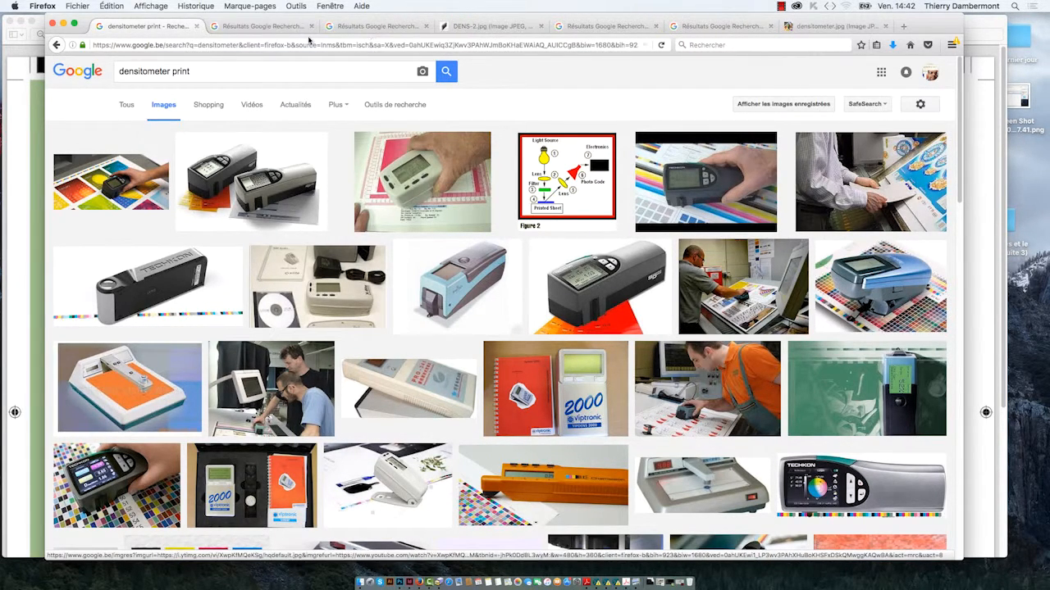
key("ctrl+Tab")
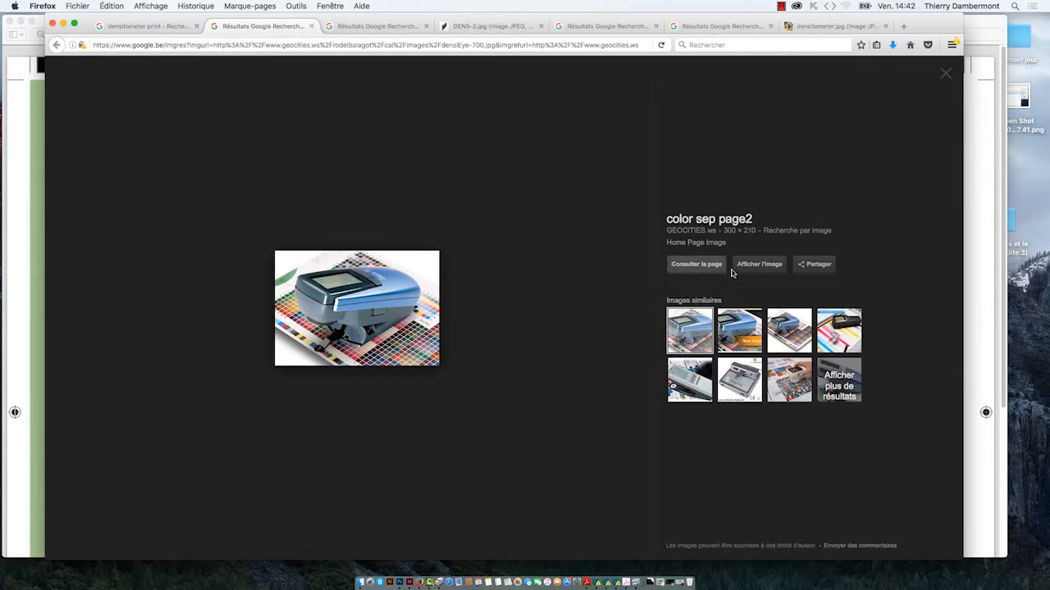
left_click(759, 264)
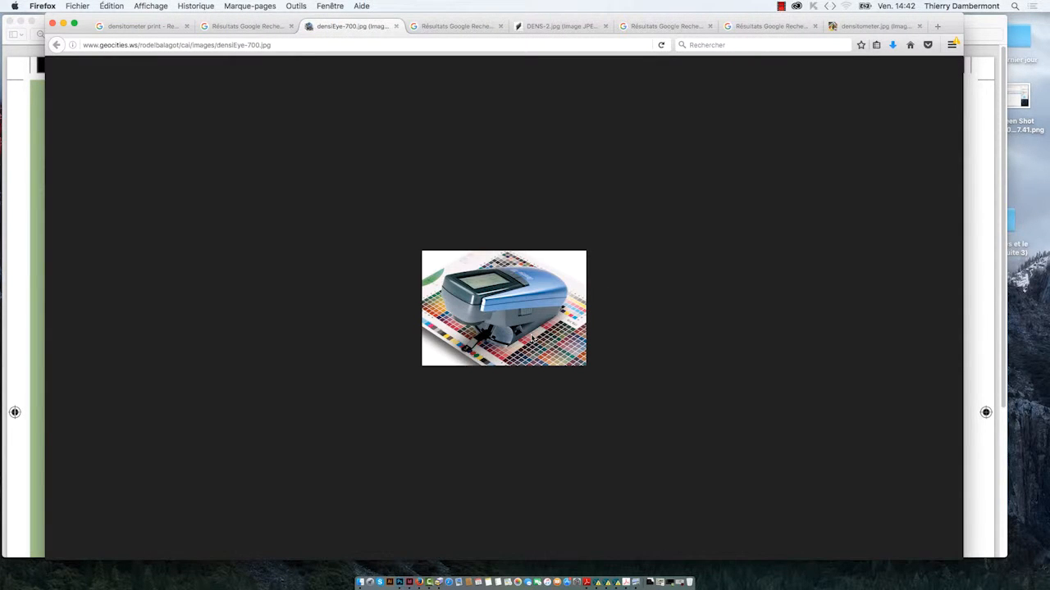
key("super+plus")
key("super+plus")
key("super+plus")
key("super+plus")
key("super+plus")
key("super+plus")
key("super+plus")
key("super+plus")
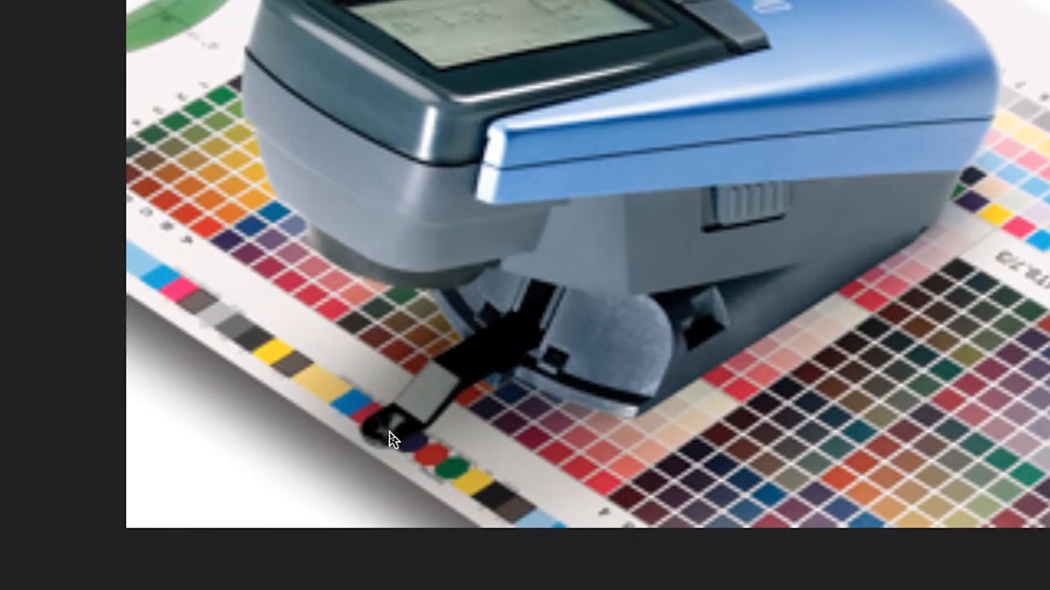
key("super+minus")
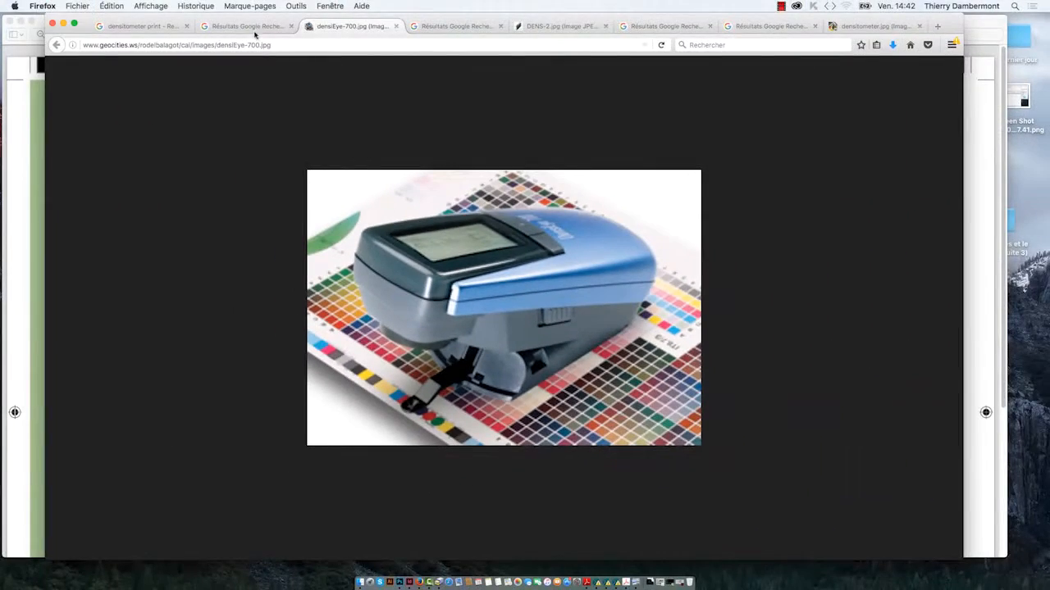
From the "densitometer print" results, open the Eye Magazine picture of a press operator using a densitometer and enlarge it
left_click(250, 27)
left_click(154, 26)
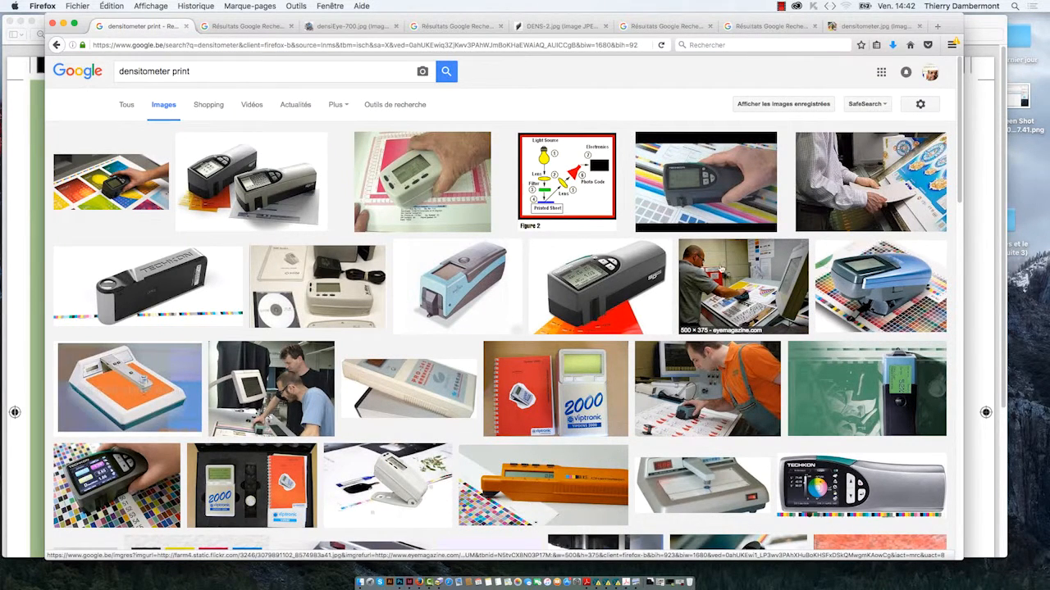
left_click(743, 287, "super")
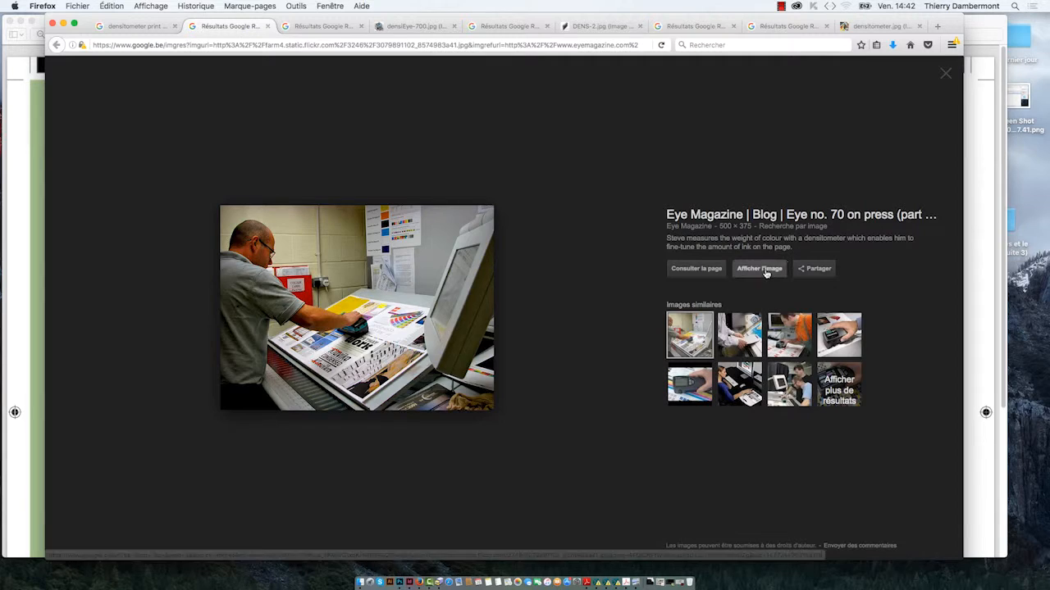
left_click(762, 269)
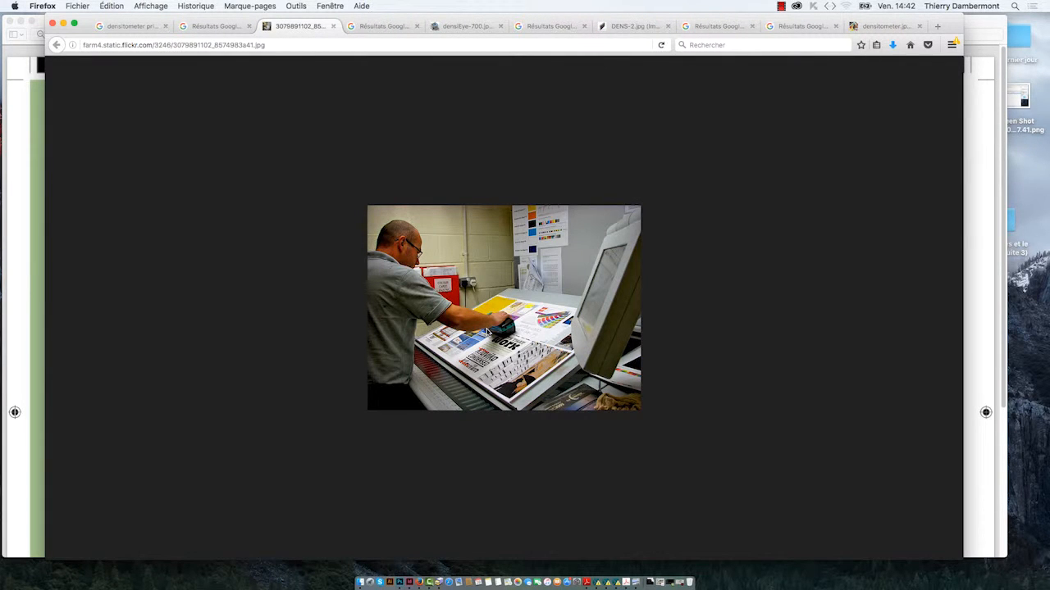
key("super+plus")
key("super+plus")
key("super+plus")
key("super+plus")
key("super+plus")
key("super+plus")
key("super+plus")
key("super+plus")
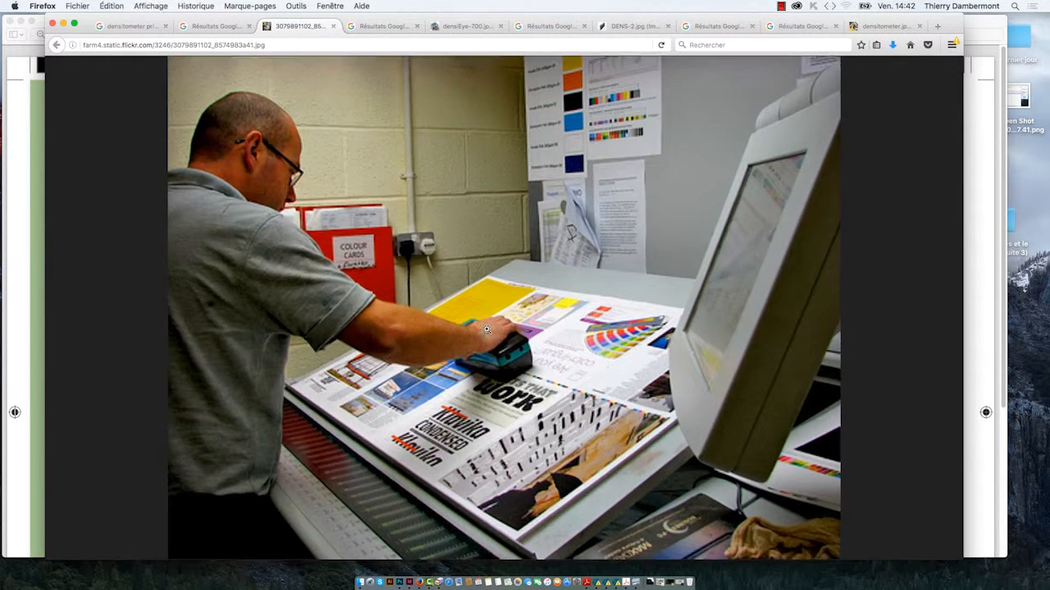